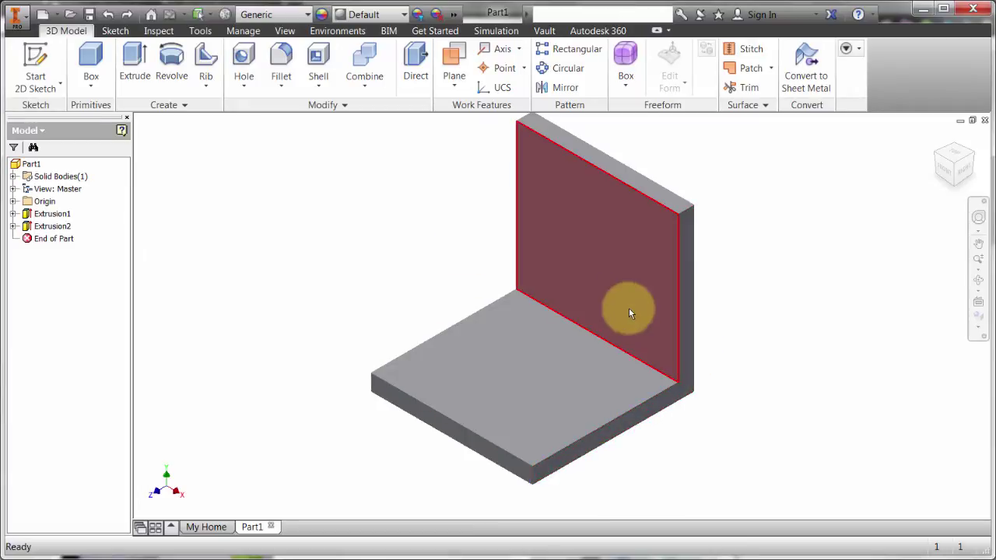
Create Work Plane1 offset 3 in inward from the bracket's end face and start a sketch on it
click(454, 55)
click(688, 275)
drag(634, 259, 634, 259)
text(-3)
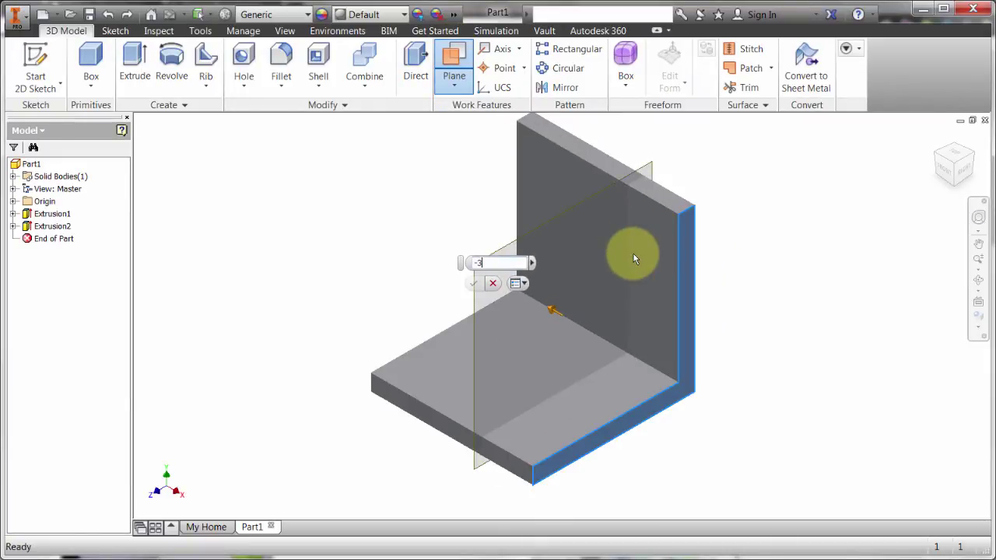
key(Return)
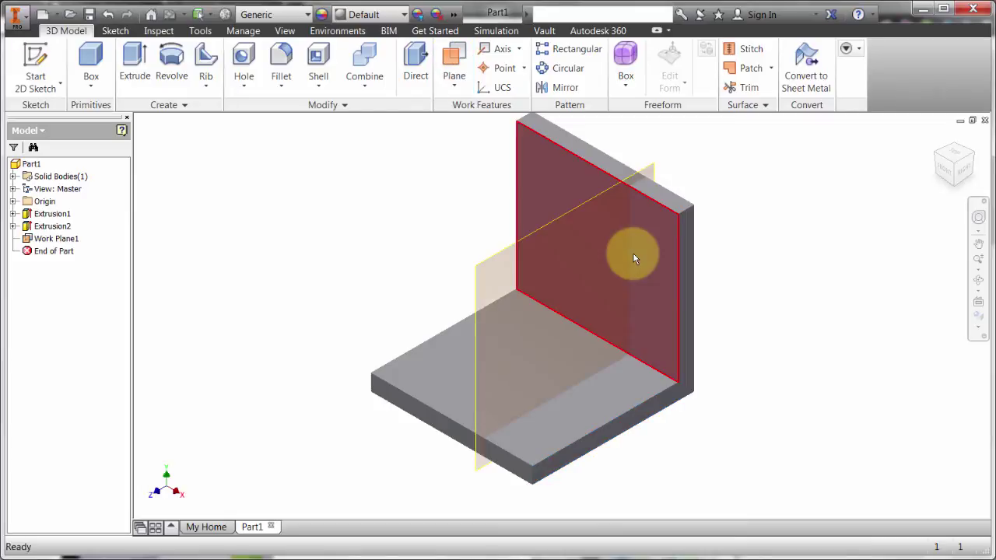
click(35, 62)
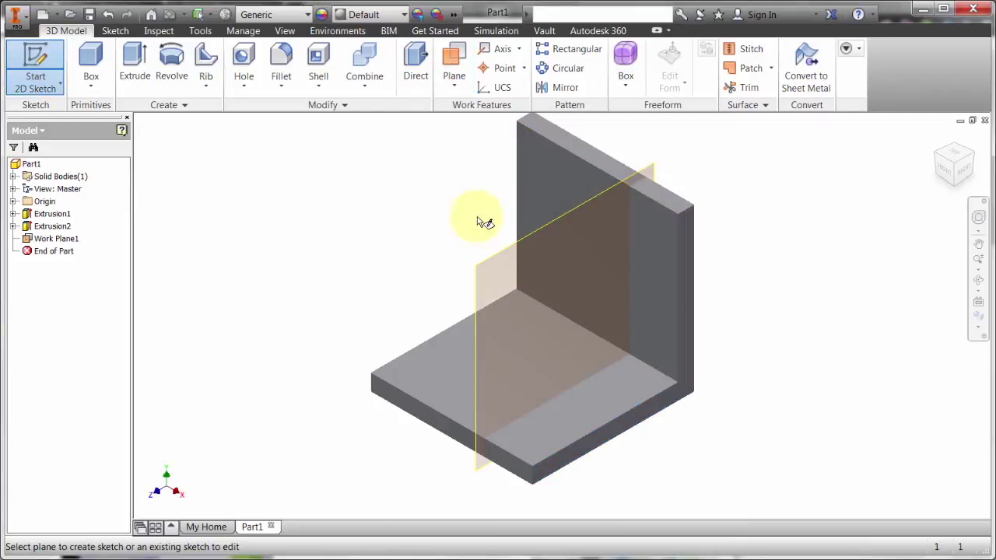
click(509, 249)
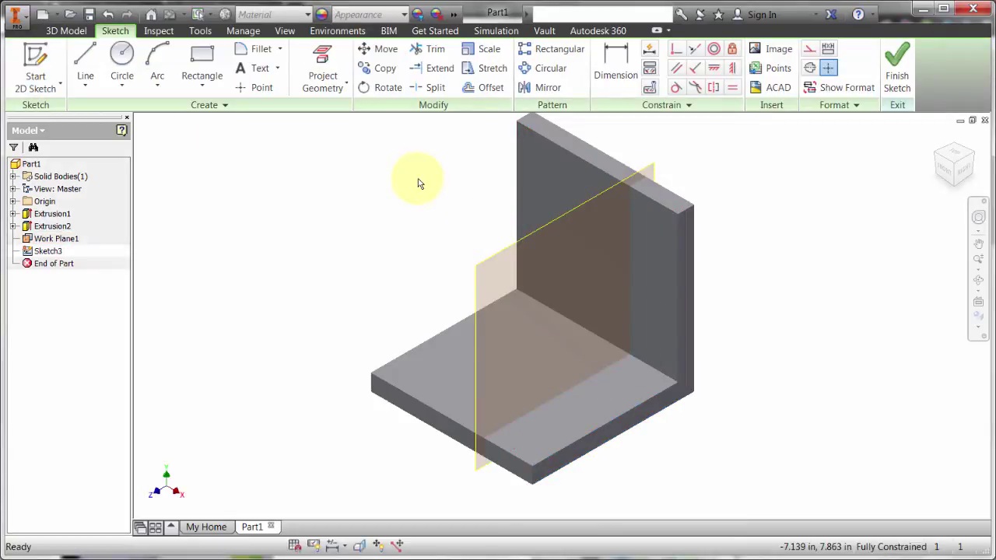
Undo the sketch and work plane, then start a new sketch offset -3 in from the end face
click(107, 15)
click(107, 15)
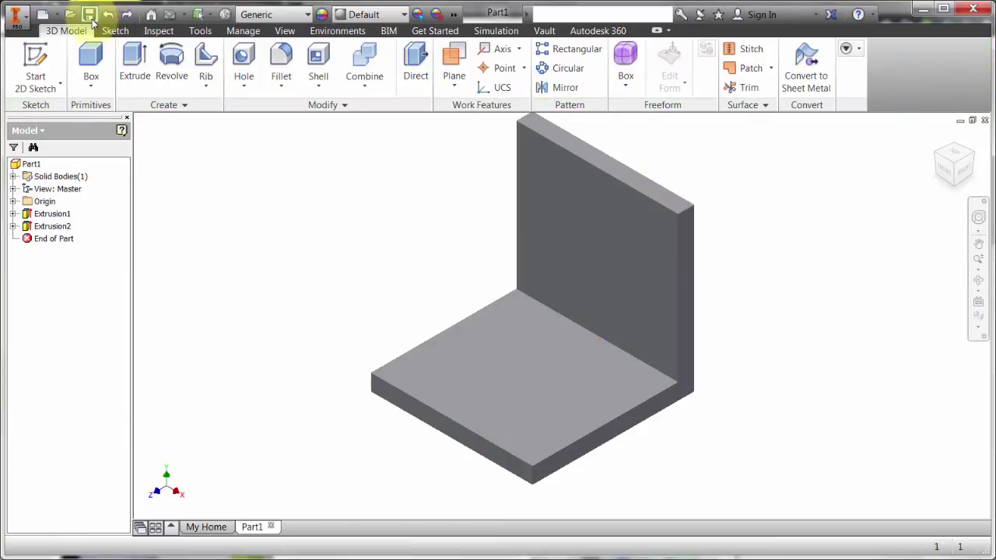
click(35, 53)
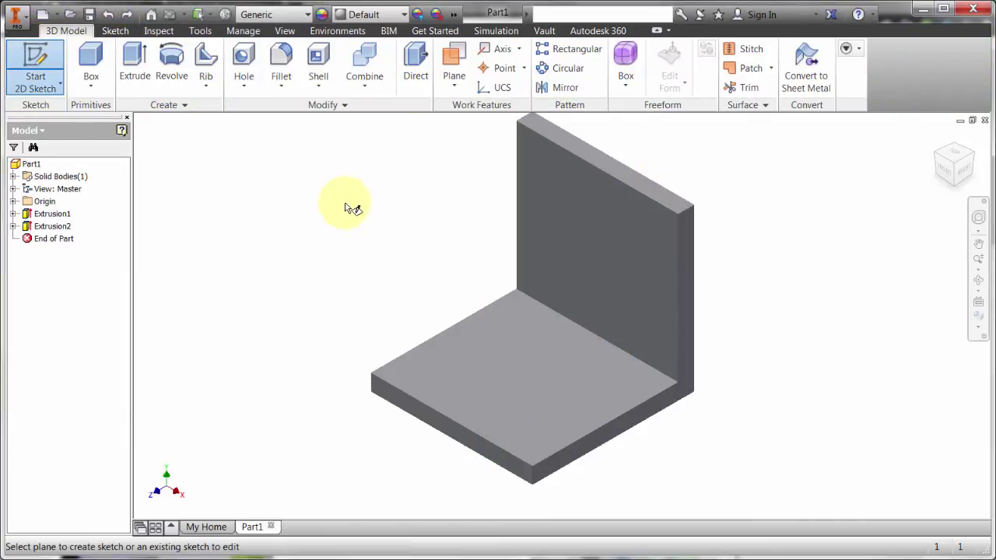
drag(690, 294, 626, 257)
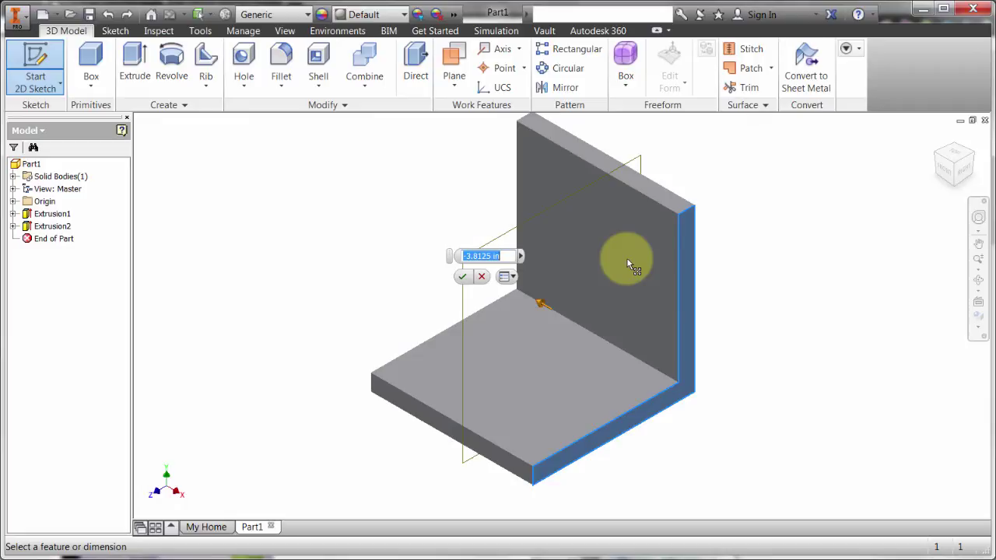
text(-3)
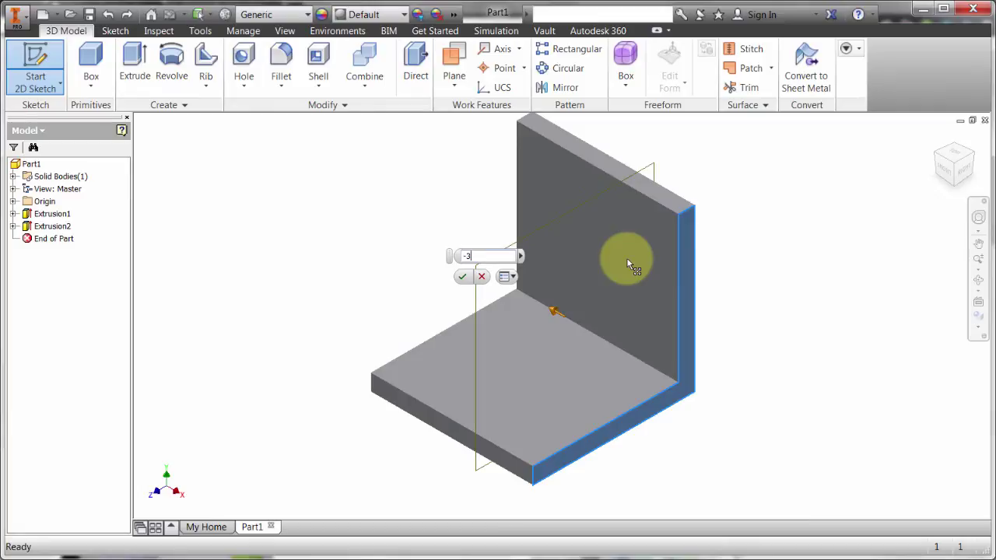
key(Return)
key(s)
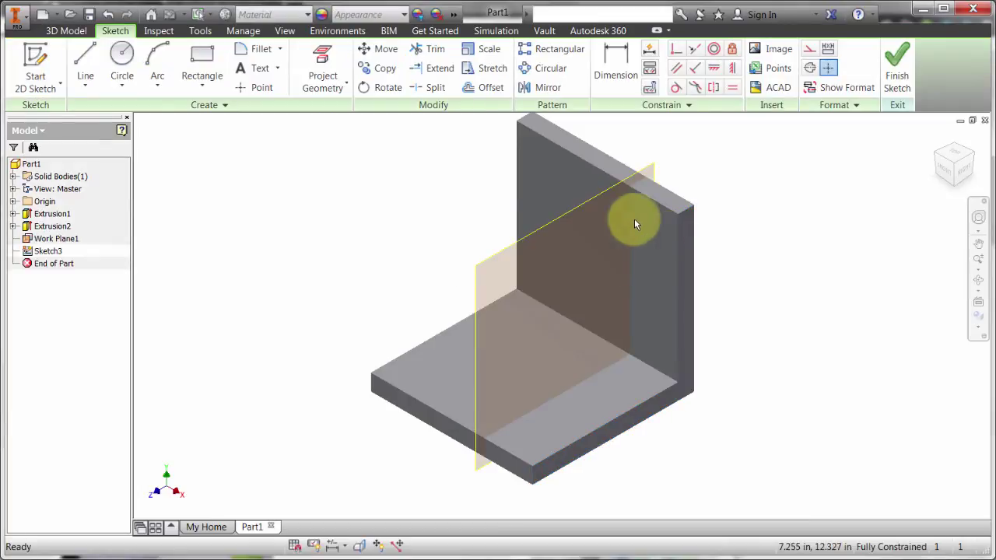
Draw one diagonal line from the base flange up to the upright flange
click(85, 61)
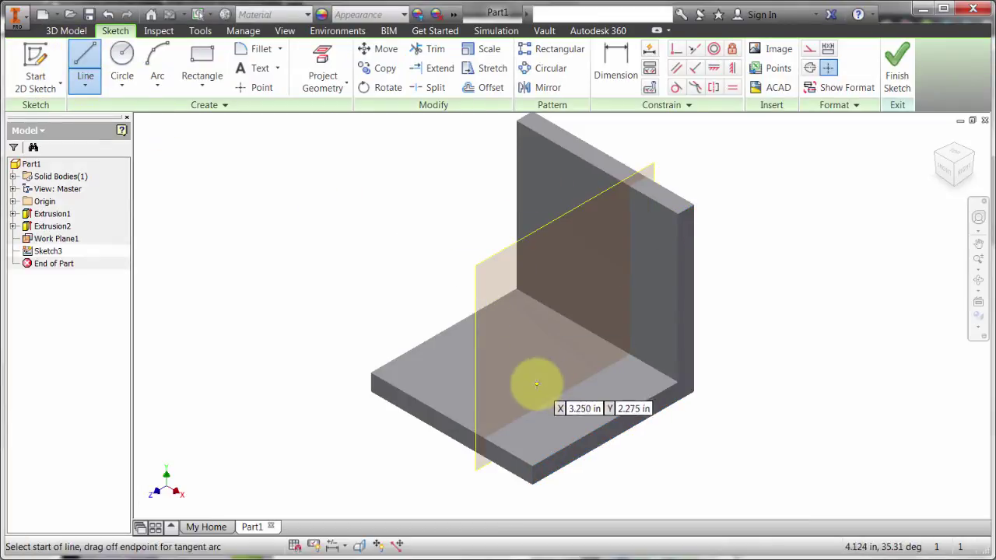
click(537, 382)
click(597, 266)
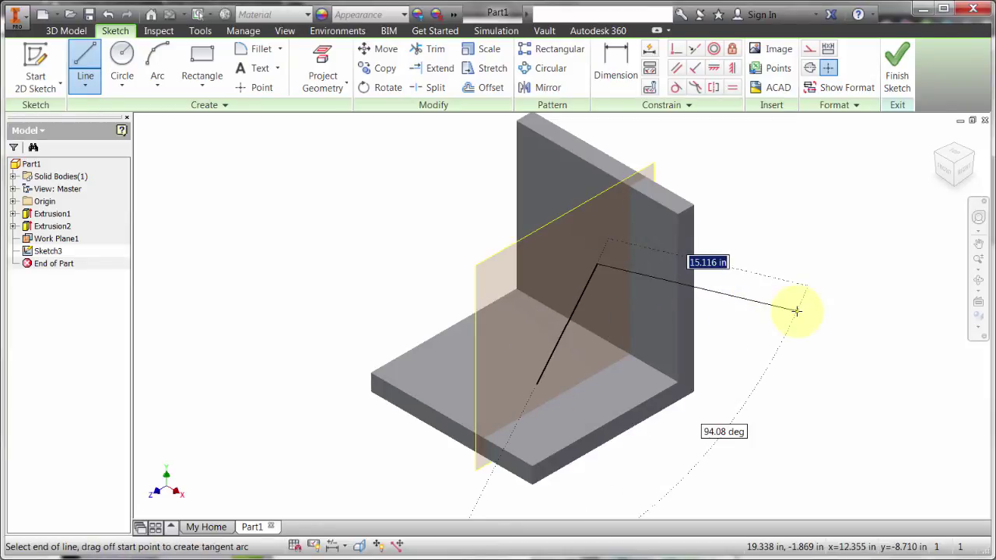
key(Escape)
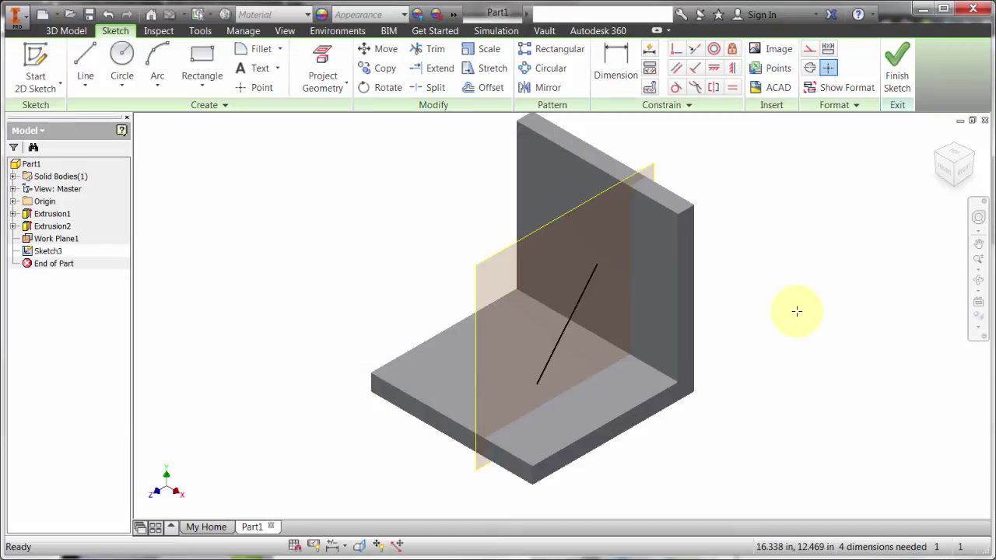
Finish the sketch and build a rib from the diagonal line across the bracket's inner corner
click(897, 84)
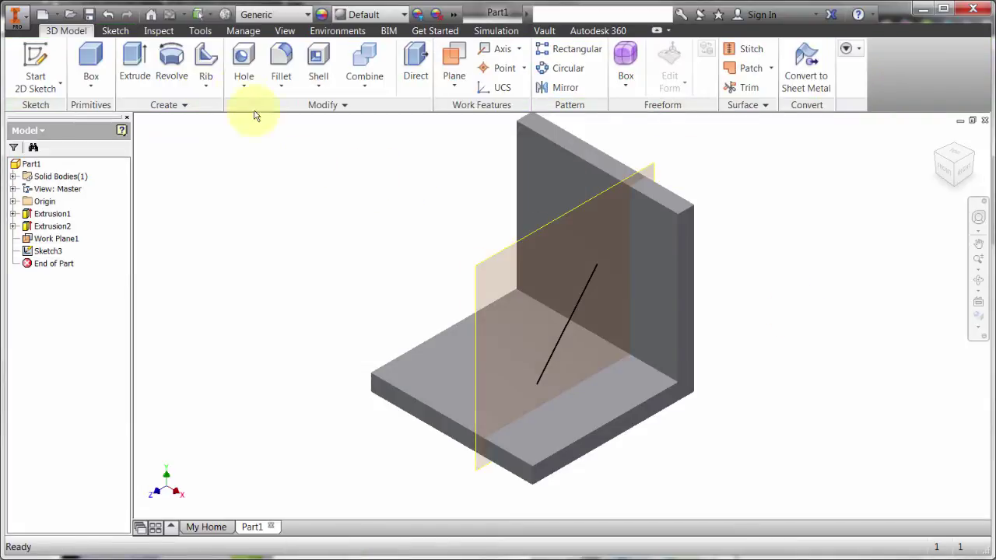
click(207, 62)
click(568, 346)
click(155, 183)
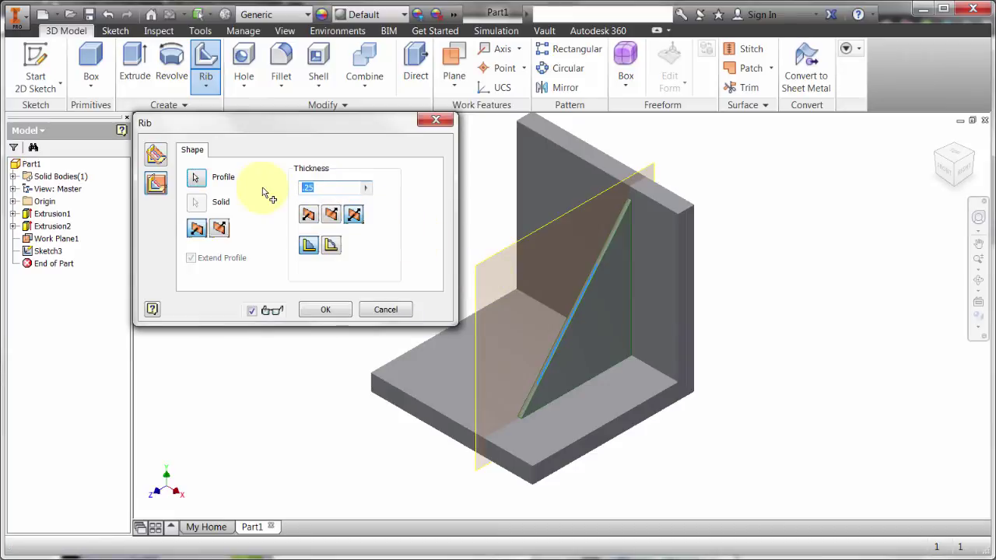
click(323, 310)
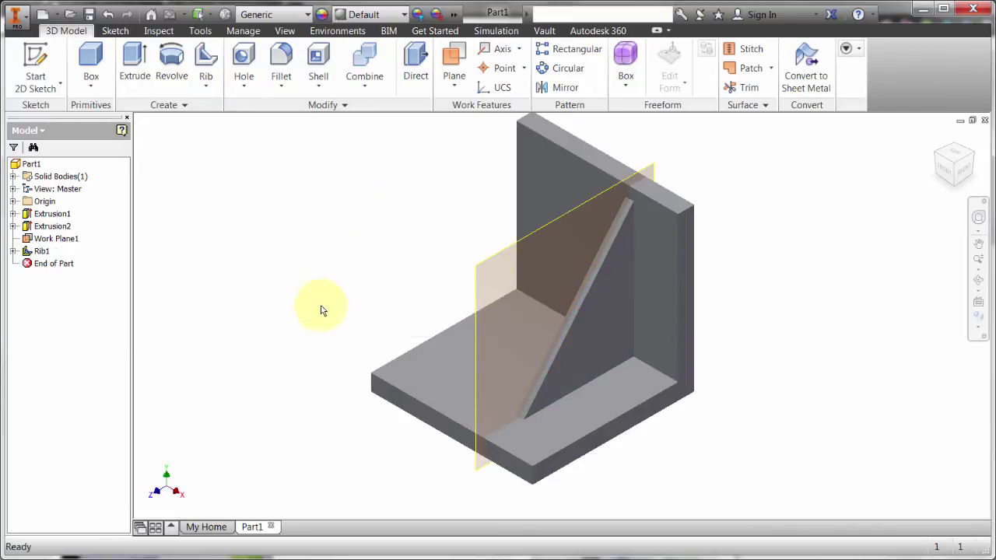
middle_drag(323, 310, 285, 290)
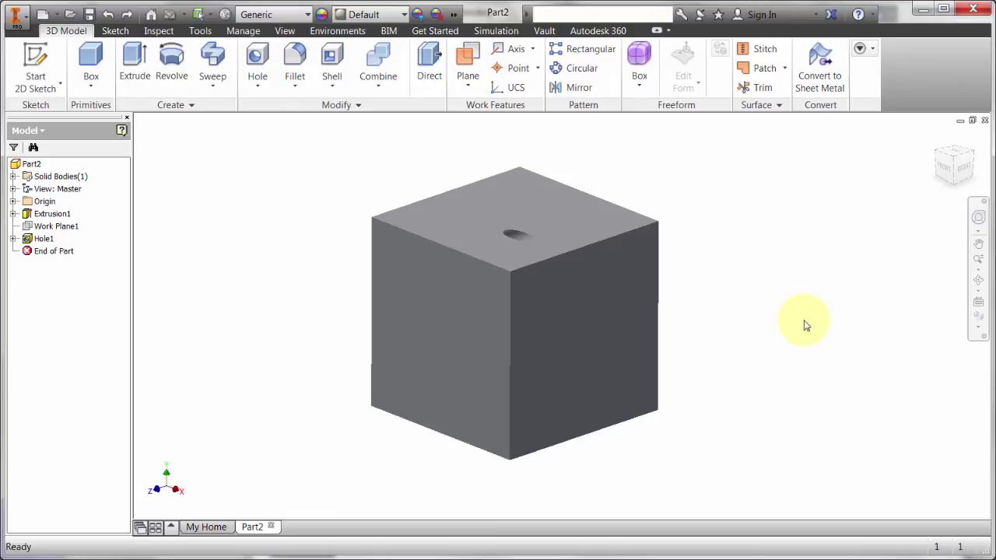
Create Work Plane2 through an axis on the top hole, at 0° to the front face
click(466, 62)
right_click(365, 161)
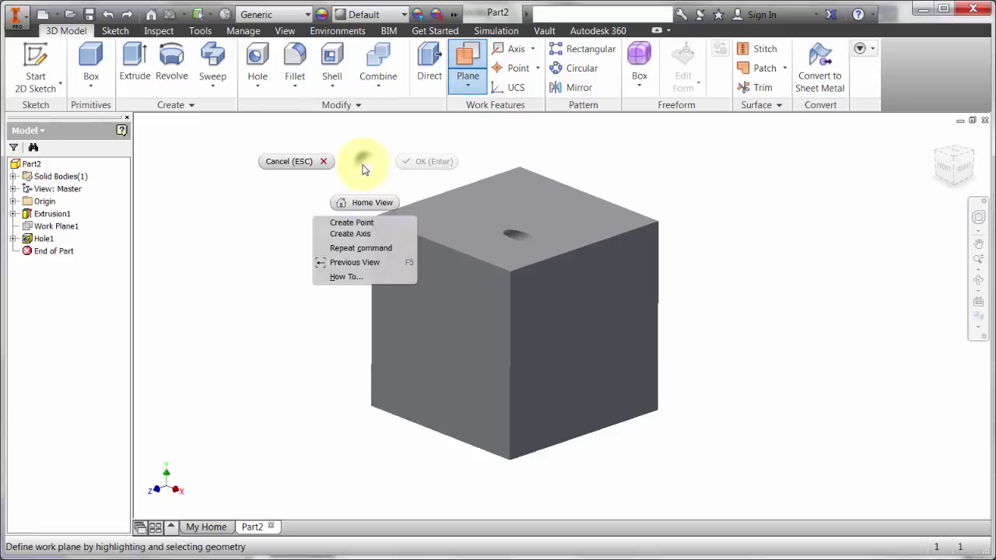
click(363, 235)
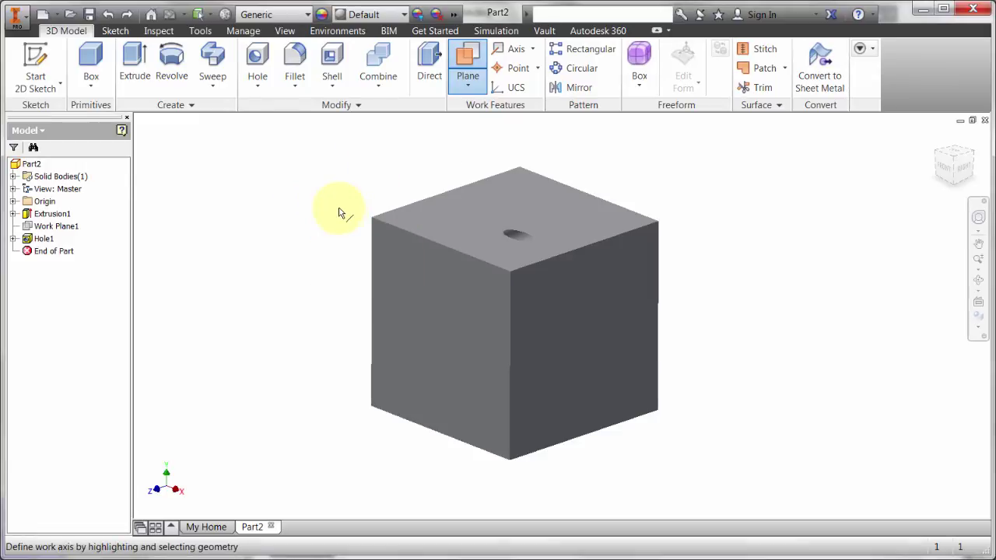
click(522, 232)
click(426, 256)
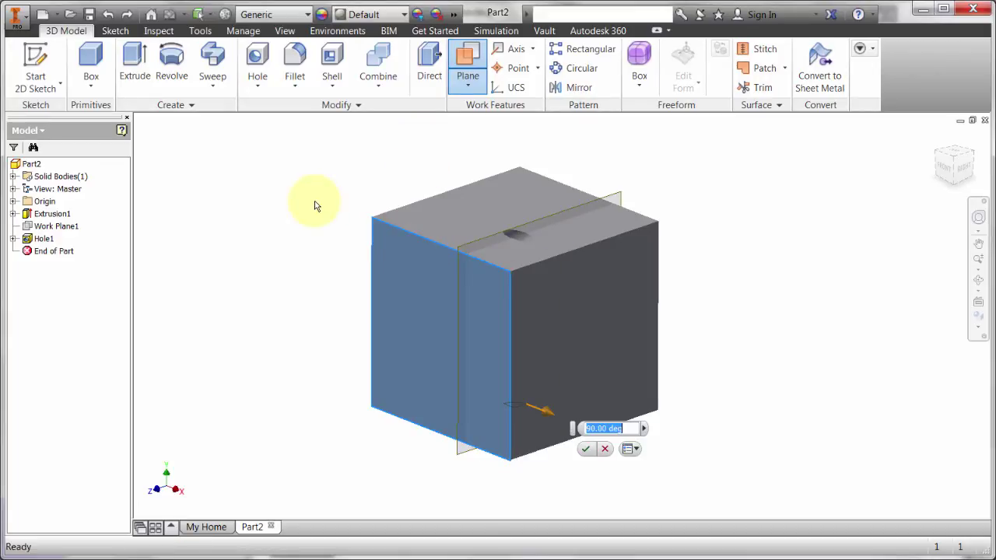
text(0)
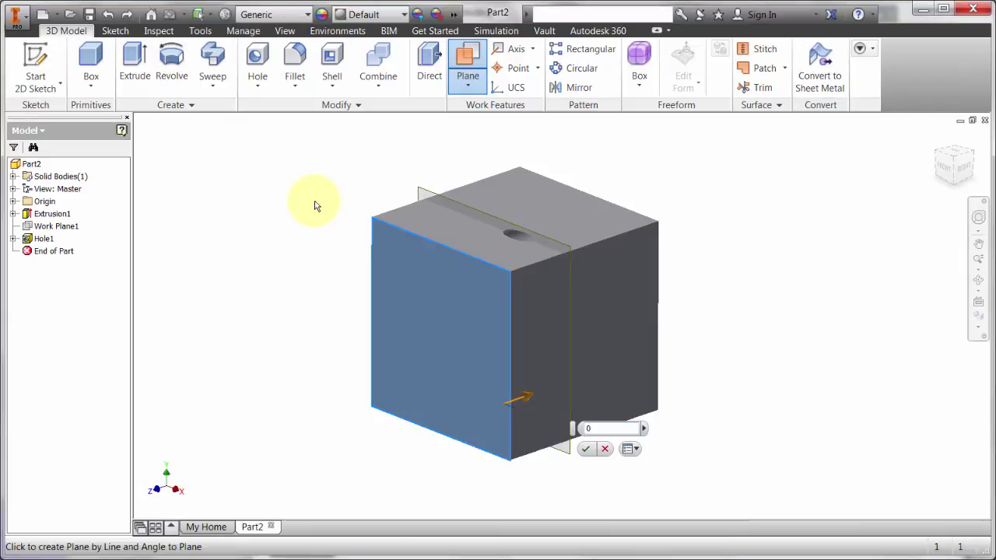
key(Return)
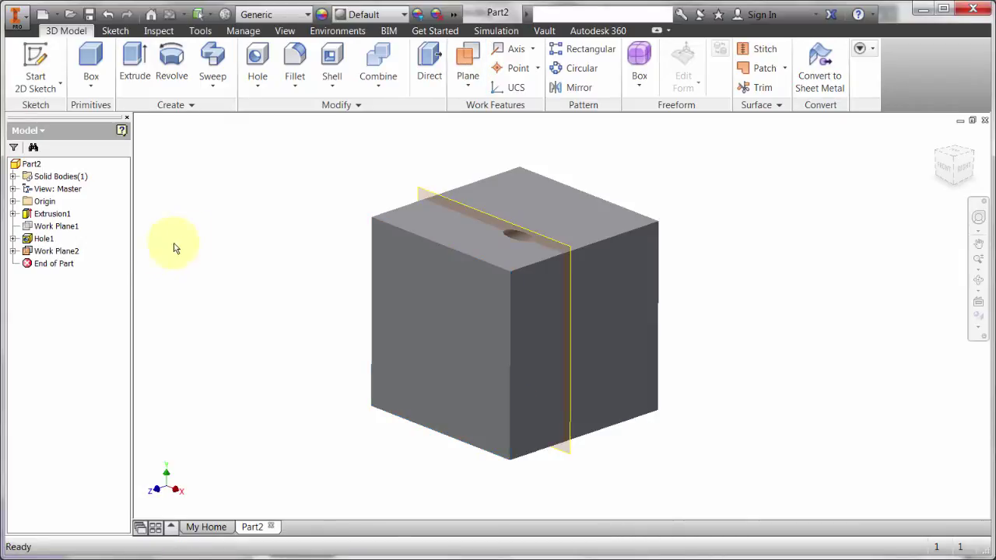
Expand Work Plane2 in the browser to show Work Axis1, then clear the selection
click(13, 251)
click(63, 265)
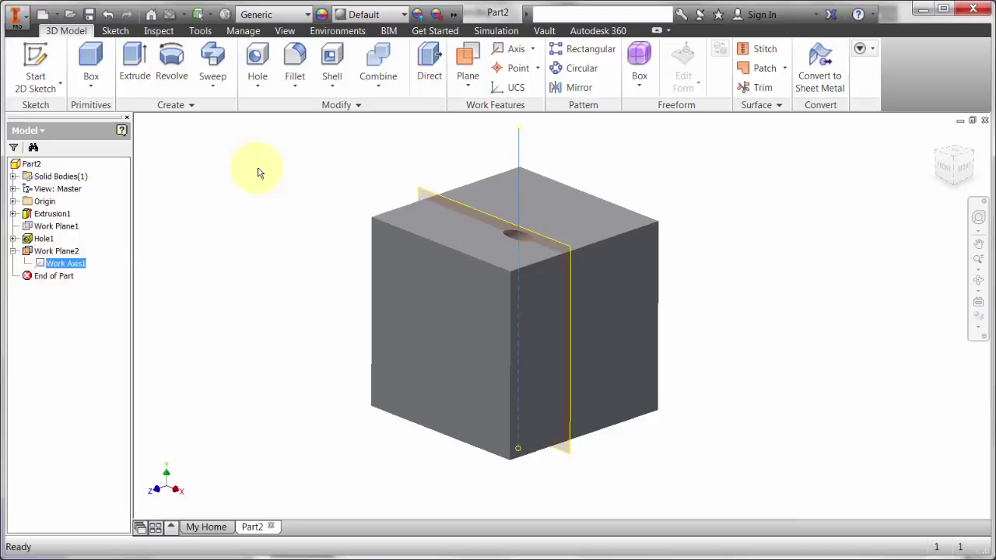
click(260, 161)
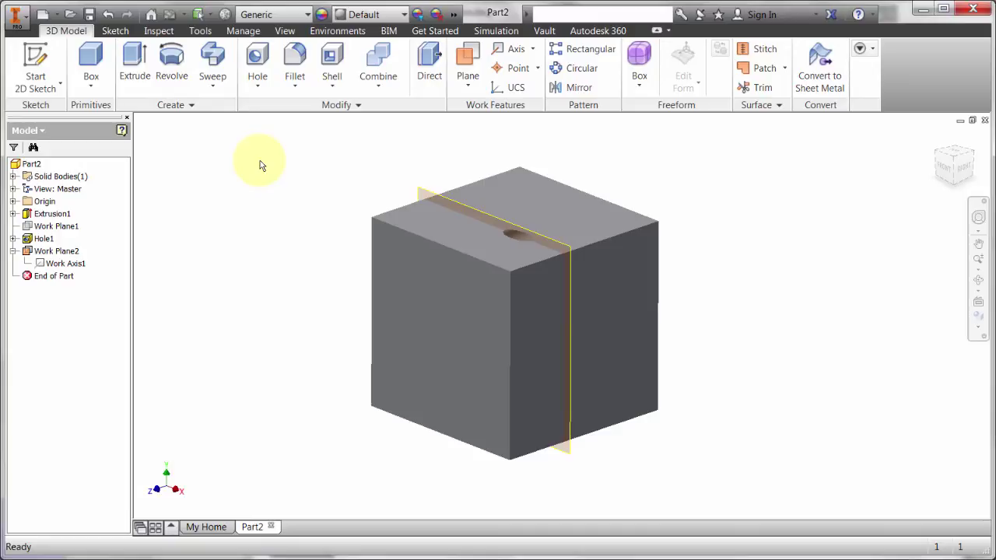
Start a sketch on Work Plane2 and slice the graphics there to reveal the hole's interior
click(35, 63)
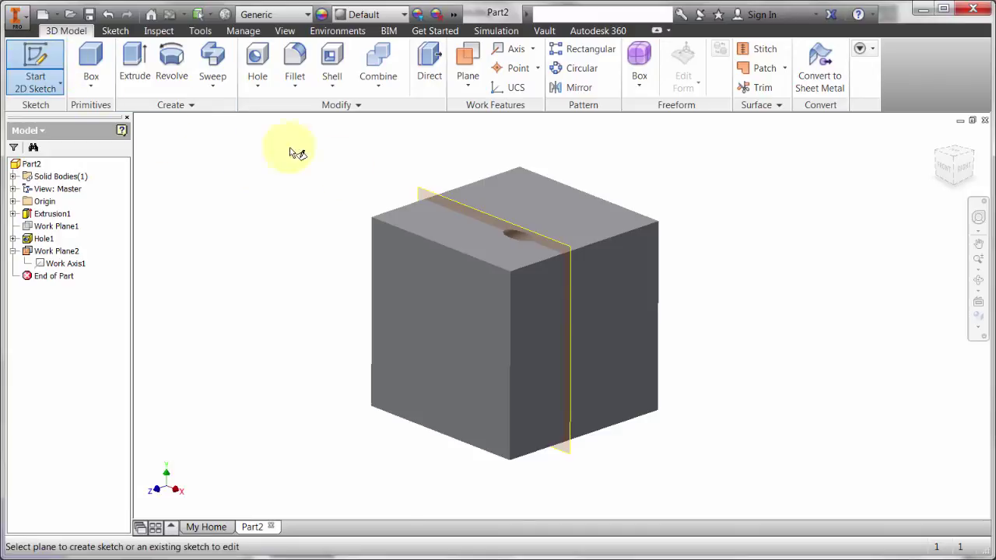
click(428, 189)
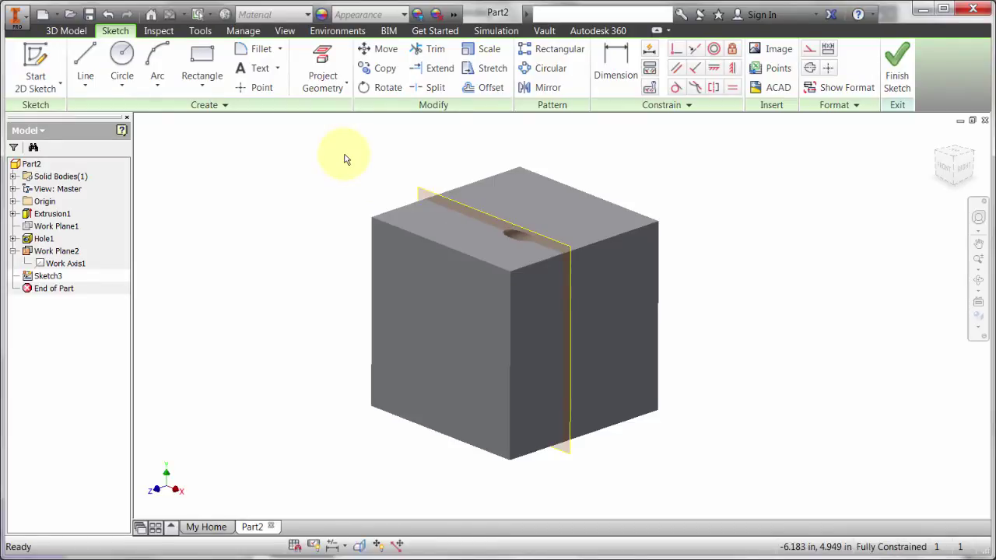
right_click(350, 147)
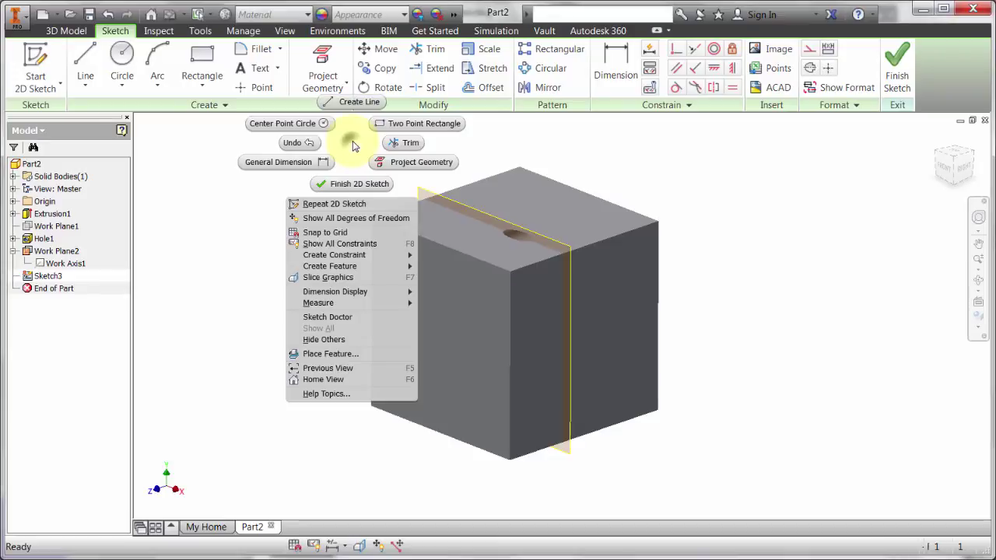
click(337, 278)
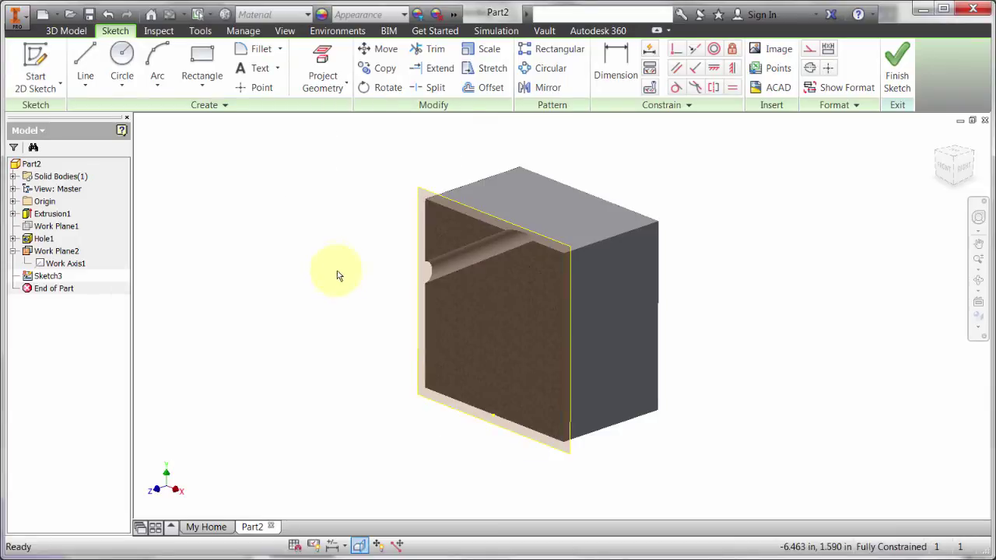
shift+middle_drag(287, 288, 309, 288)
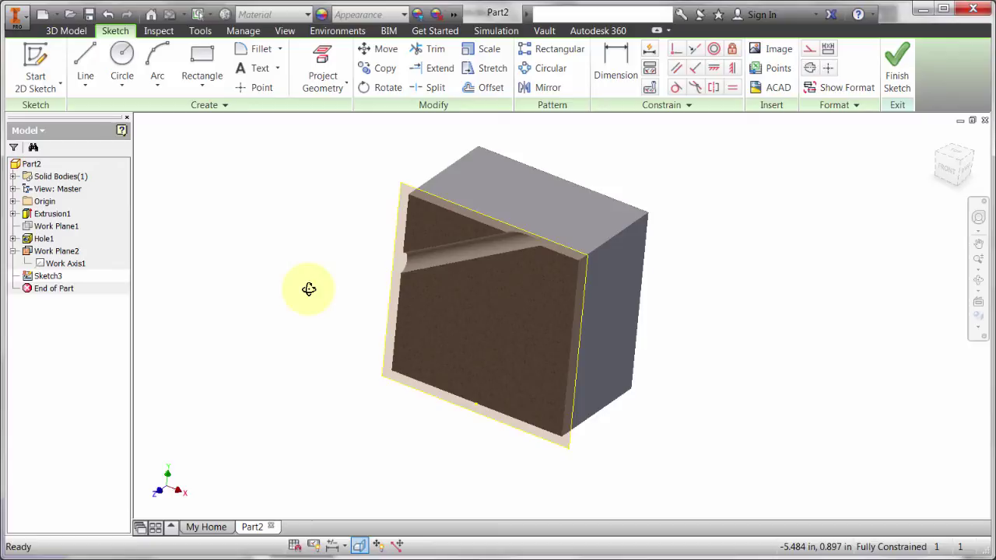
Reopen Sketch3 with slice graphics and project the block's cut edges into it
click(896, 78)
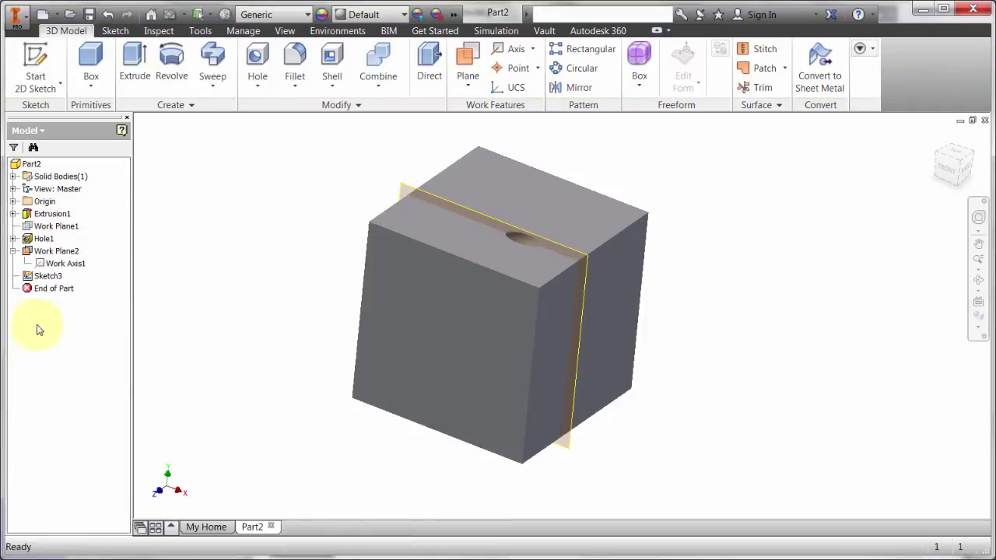
double_click(40, 282)
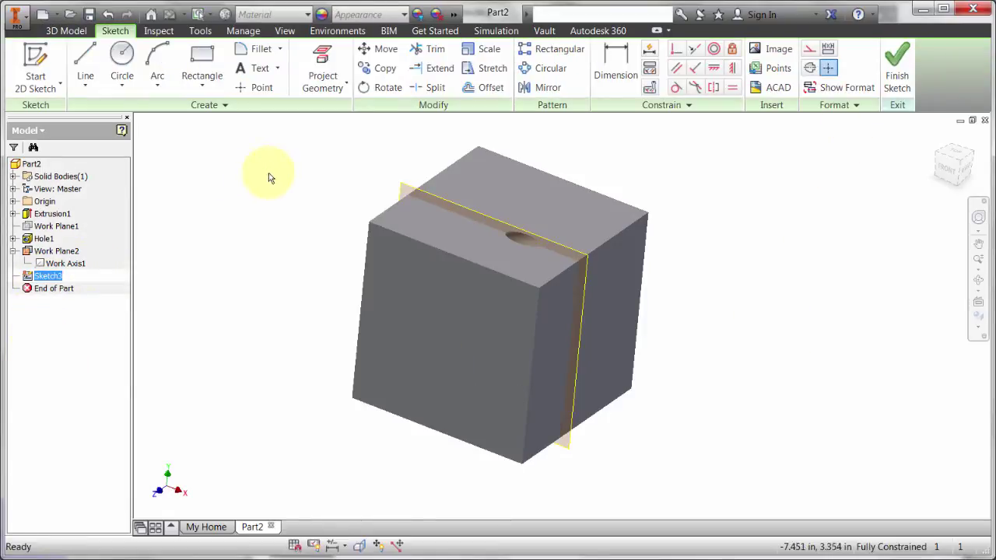
key(F7)
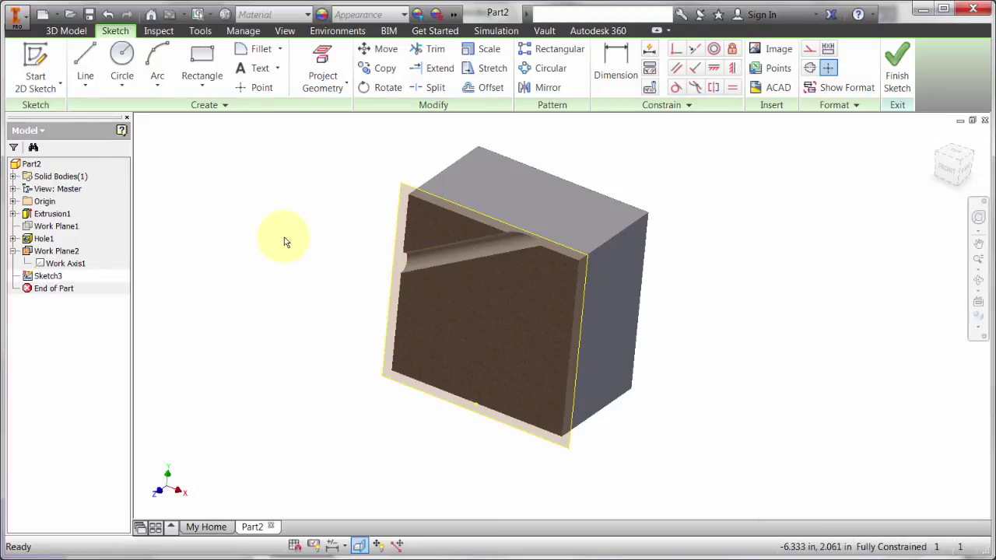
click(344, 87)
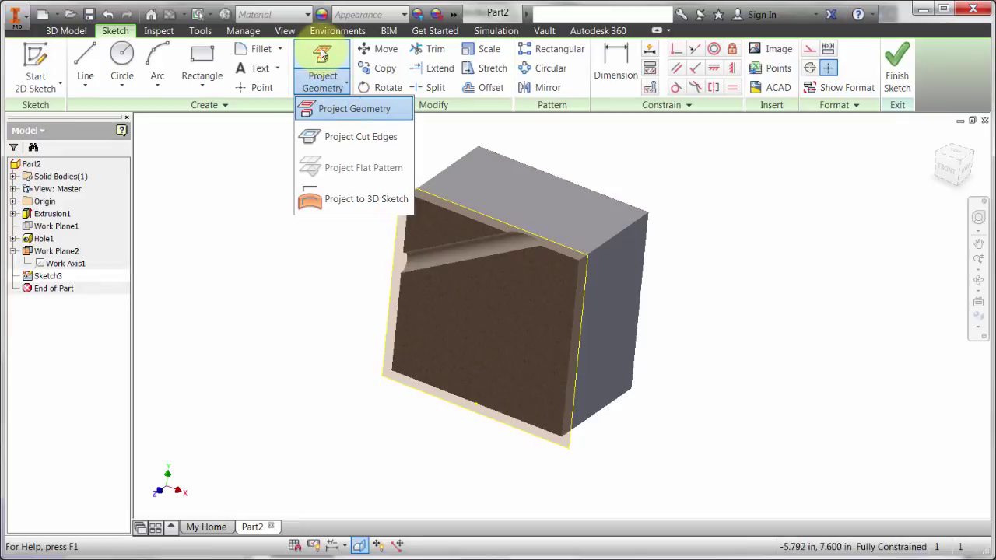
click(351, 138)
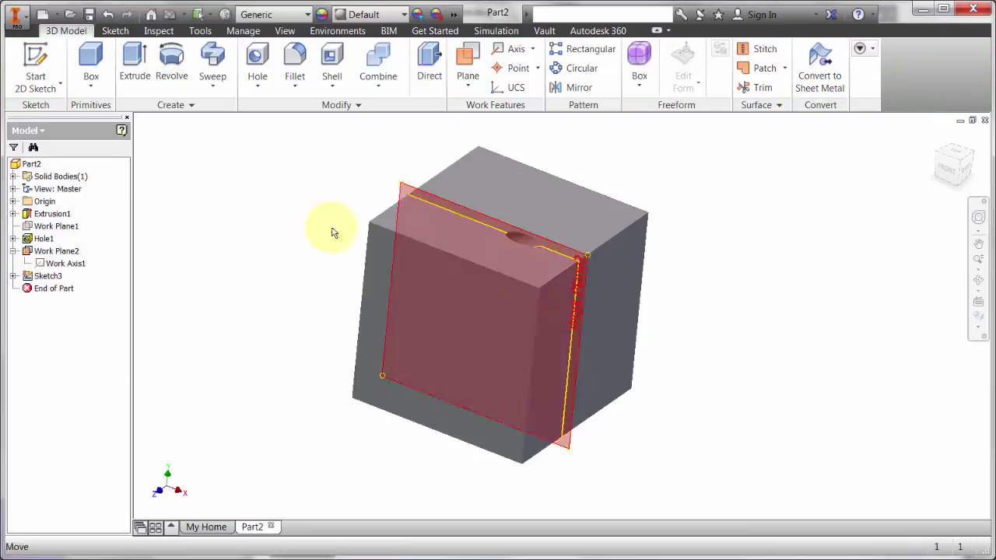
Edit Hole1's Sketch2 and drag the hole centre left along the top face
click(13, 238)
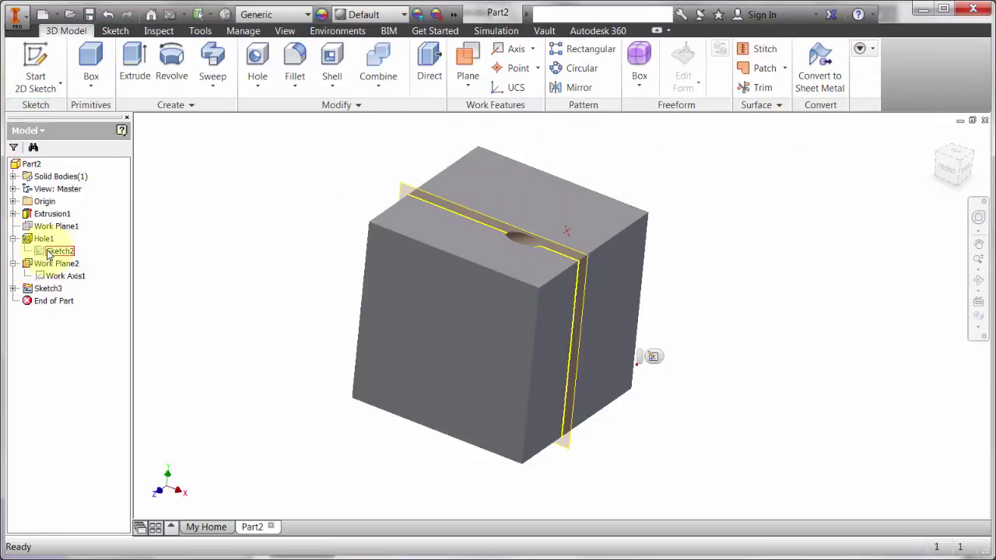
double_click(48, 252)
mouse_move(566, 231)
mouse_down()
mouse_move(622, 244)
mouse_move(562, 228)
mouse_move(552, 207)
mouse_up()
click(895, 78)
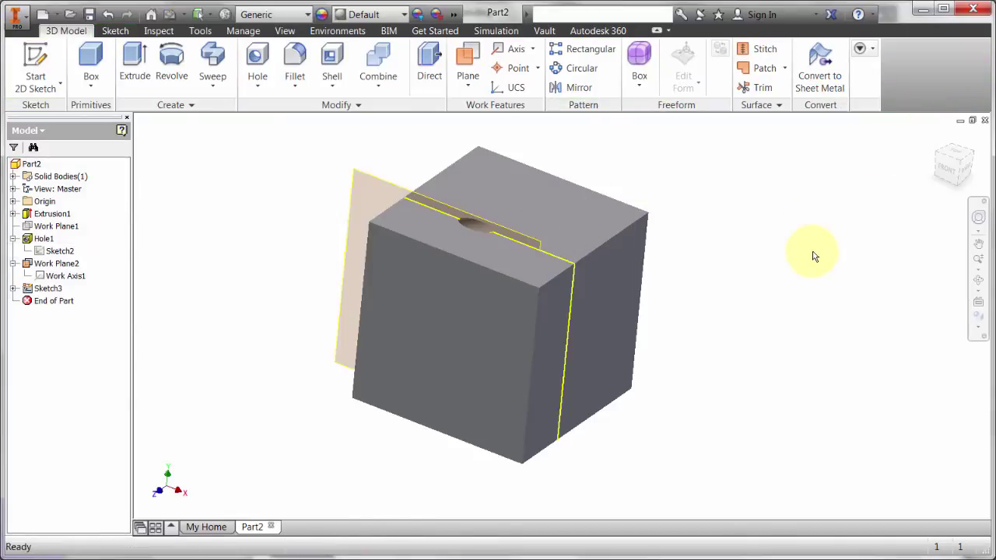
Reopen Sketch3 with the part sliced at its plane and zoom in
double_click(48, 288)
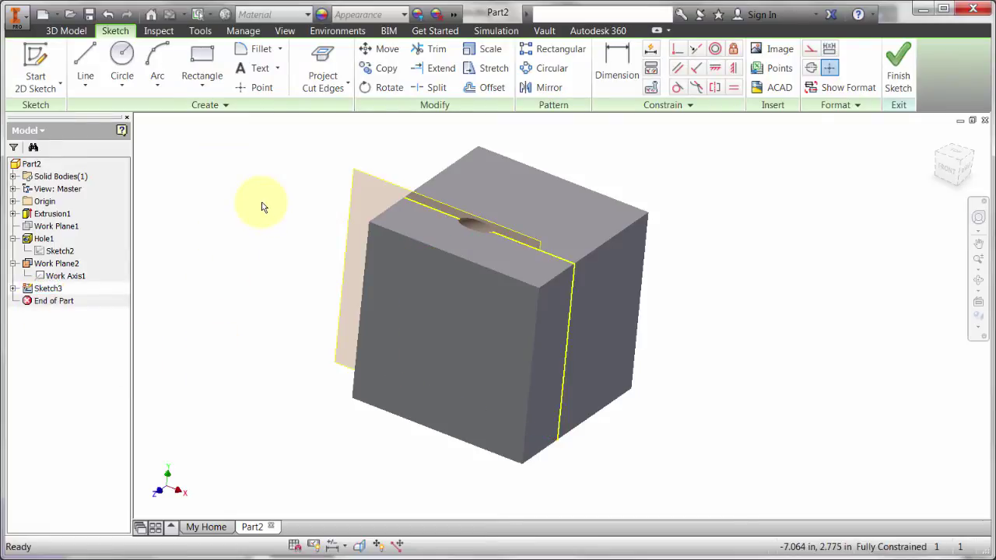
key(F7)
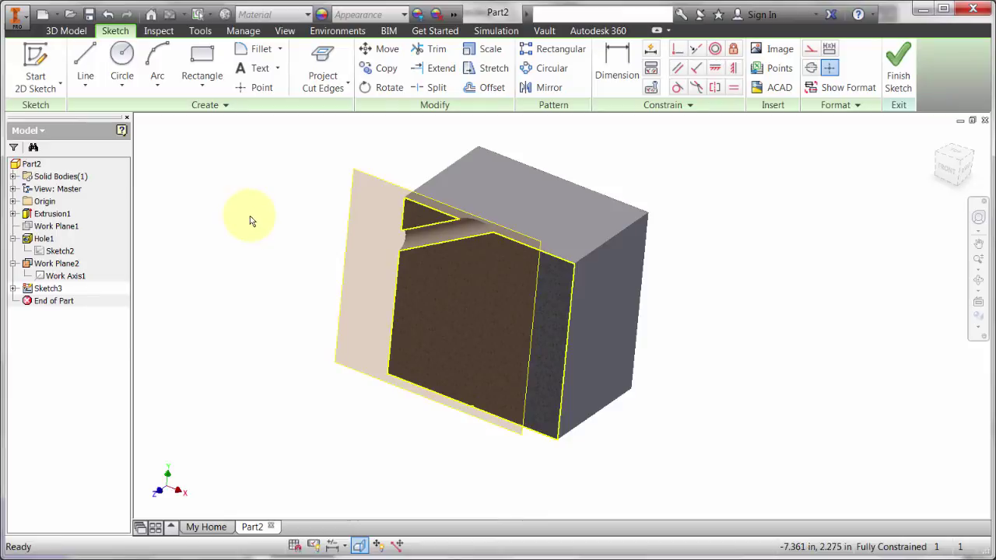
scroll(275, 268, up, 5)
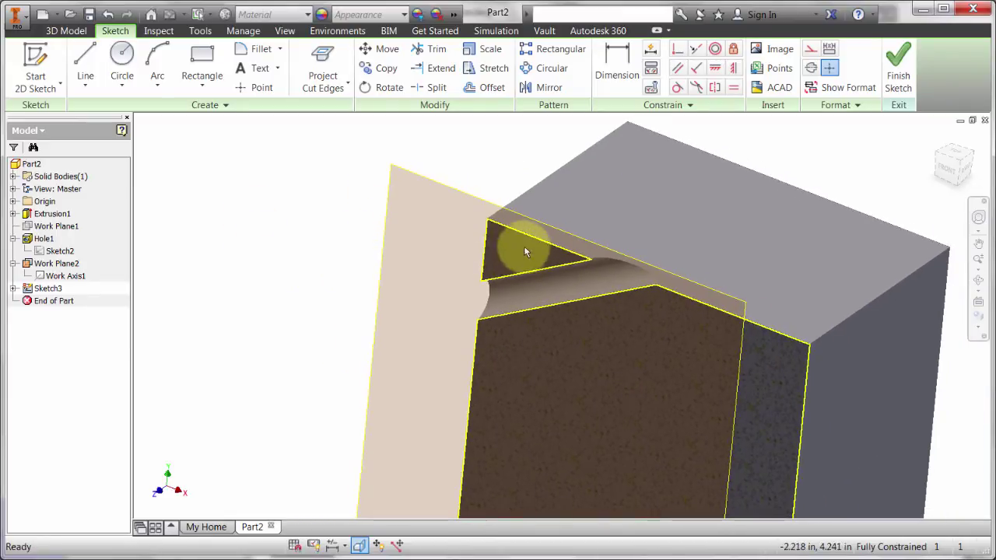
Extrude the triangular profile as a symmetric cut of distance 1, notching the block's top edge
click(898, 70)
click(135, 62)
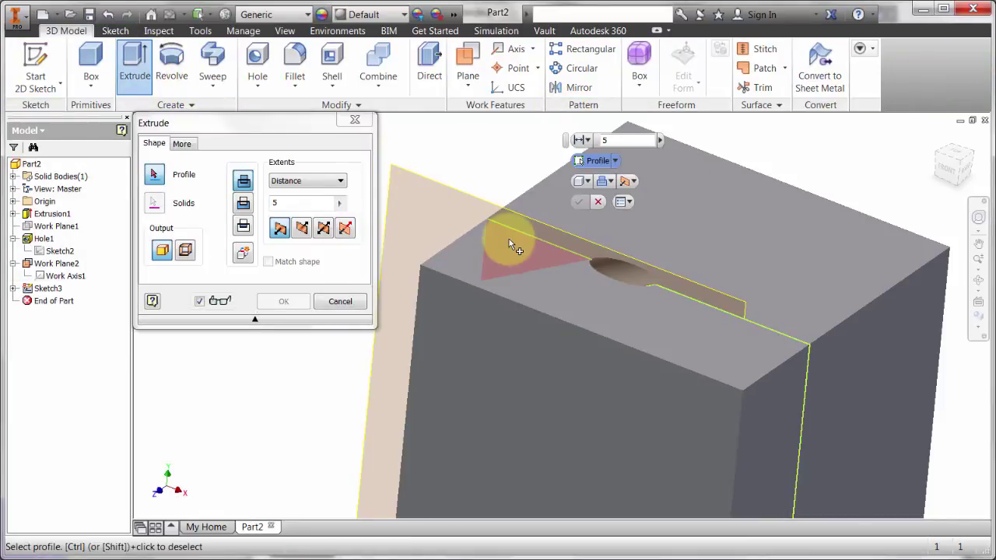
click(509, 239)
click(242, 202)
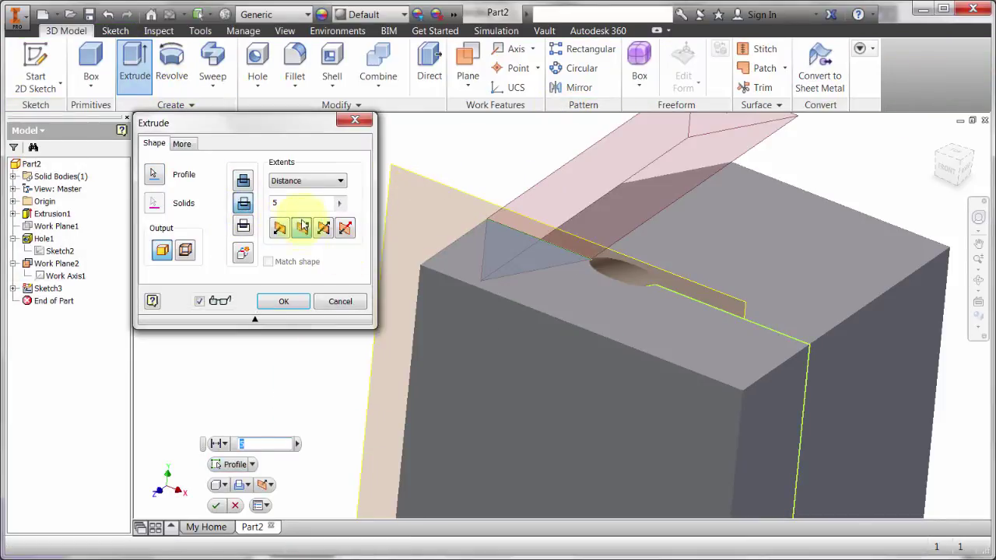
click(323, 228)
text(1)
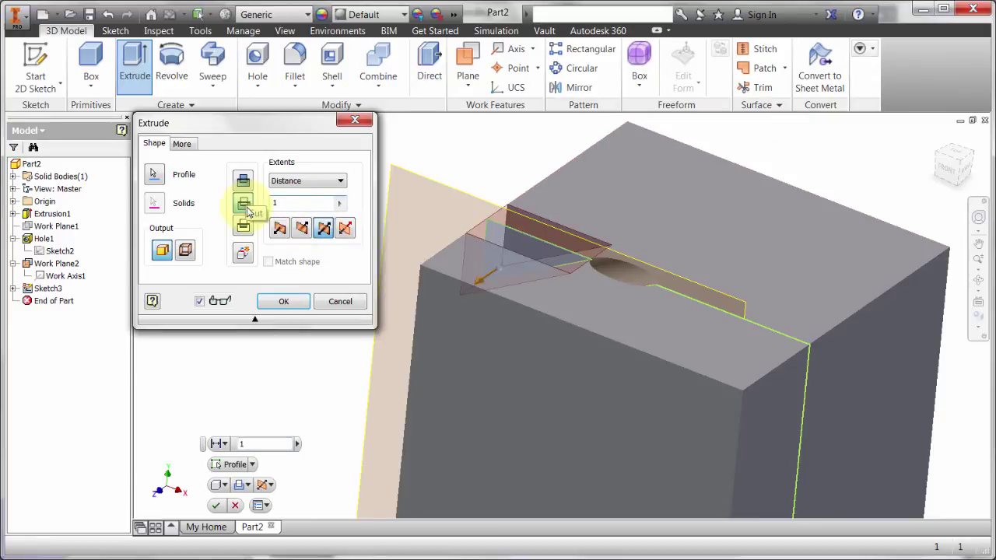
click(284, 301)
middle_drag(344, 253, 326, 195)
mouse_move(315, 235)
shift+middle_down()
mouse_move(313, 256)
mouse_move(317, 234)
shift+middle_up()
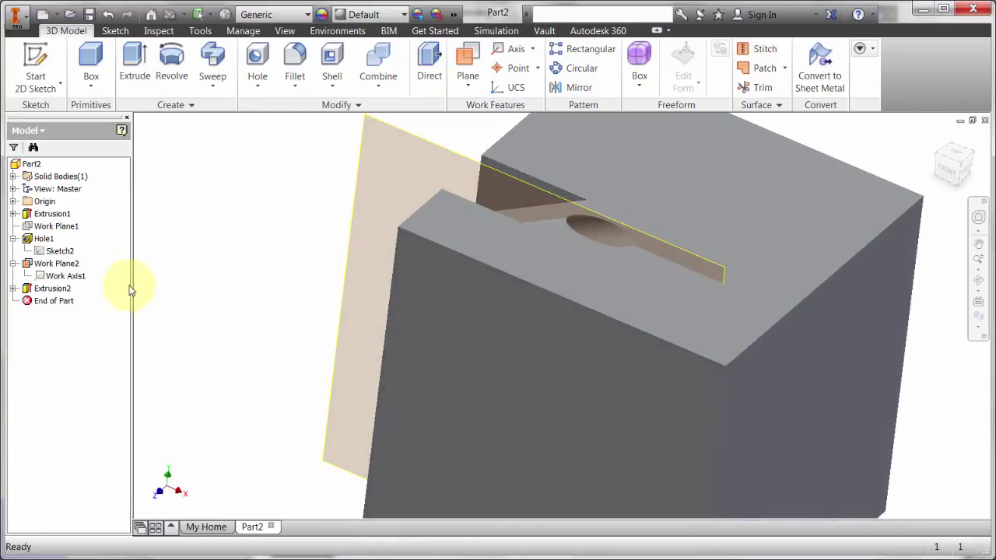
Edit Sketch2 again to move the hole's centre point to a new position
double_click(60, 251)
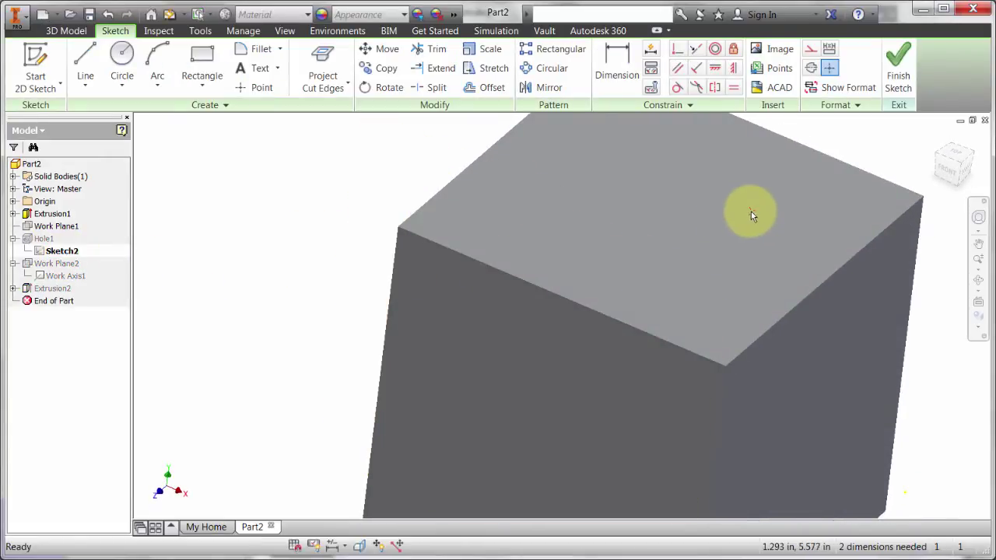
drag(750, 211, 753, 247)
click(896, 71)
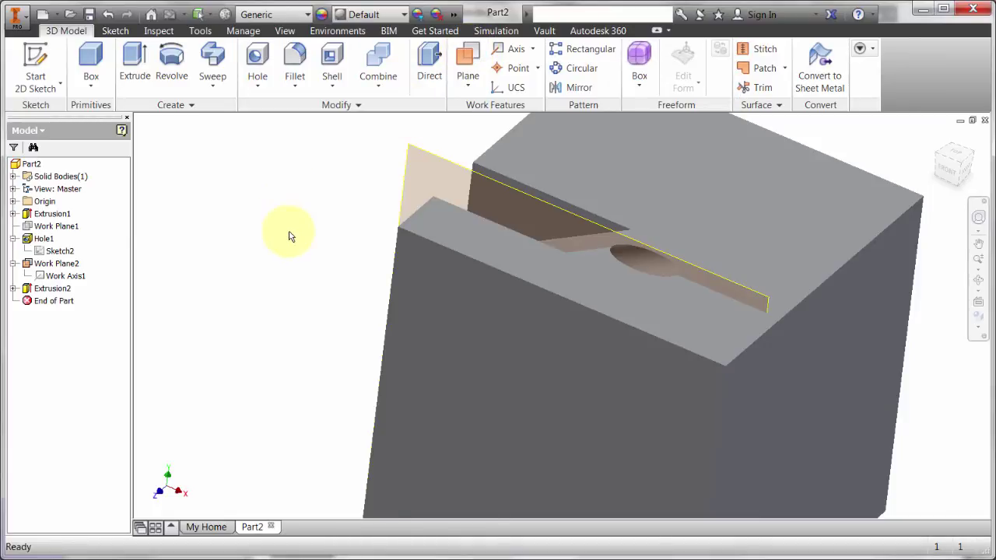
scroll(289, 235, down, 3)
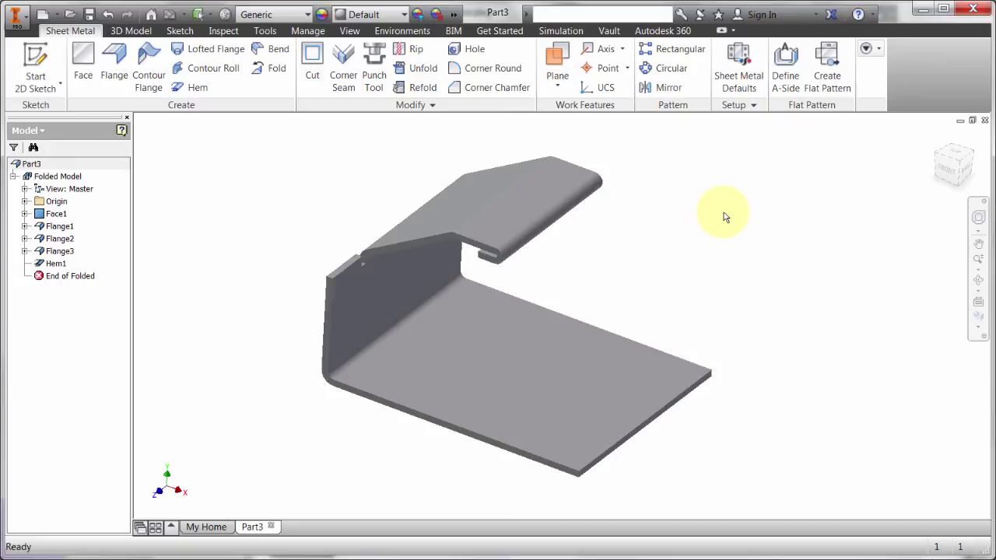
click(424, 68)
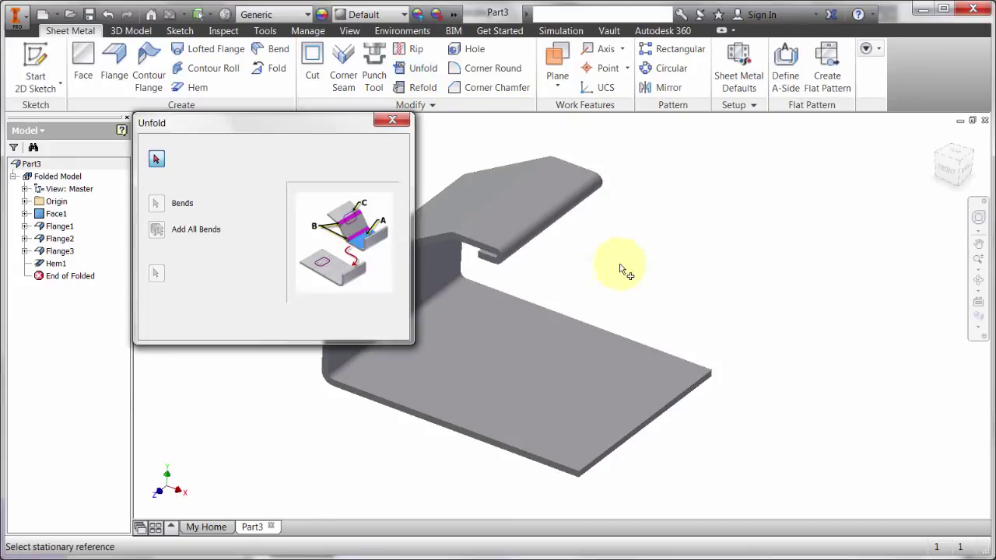
click(502, 224)
click(511, 243)
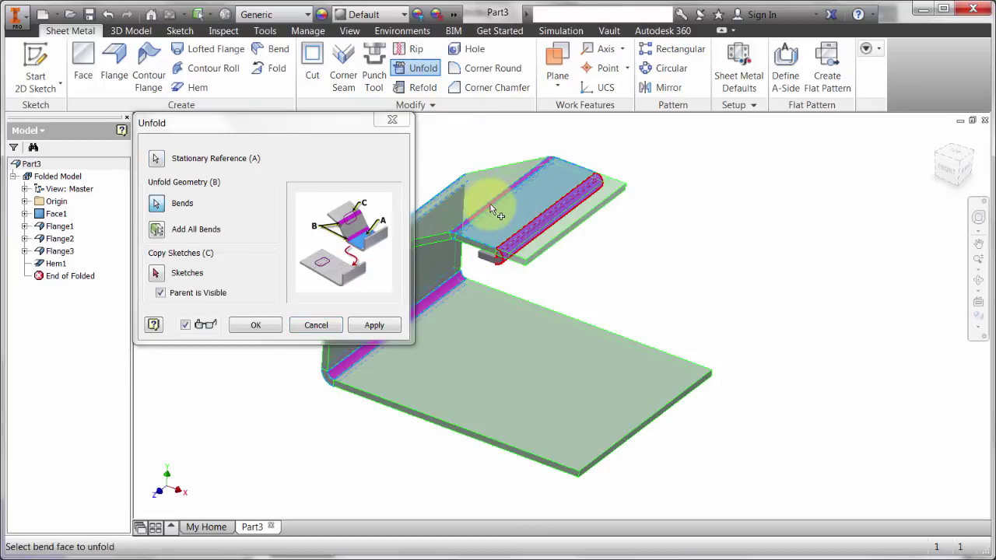
click(487, 205)
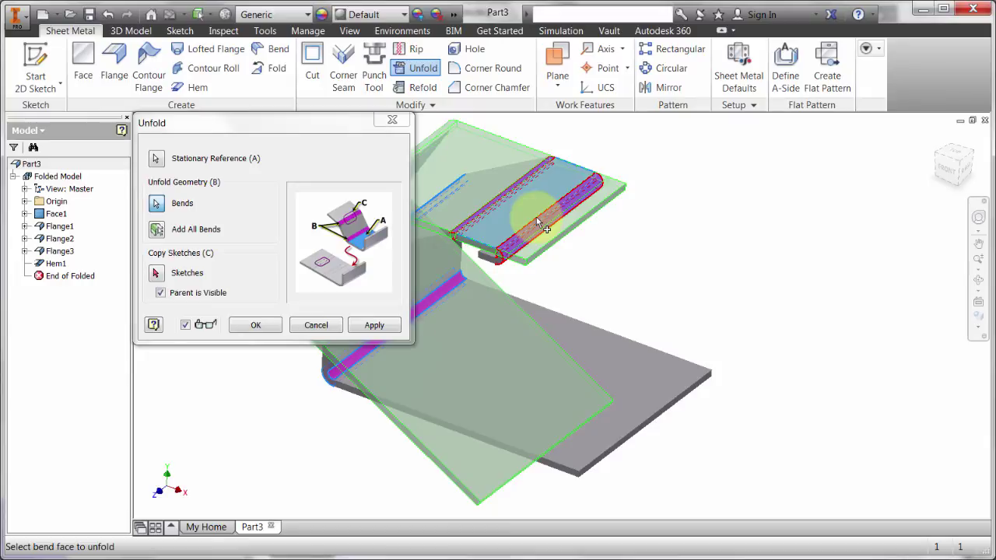
click(319, 325)
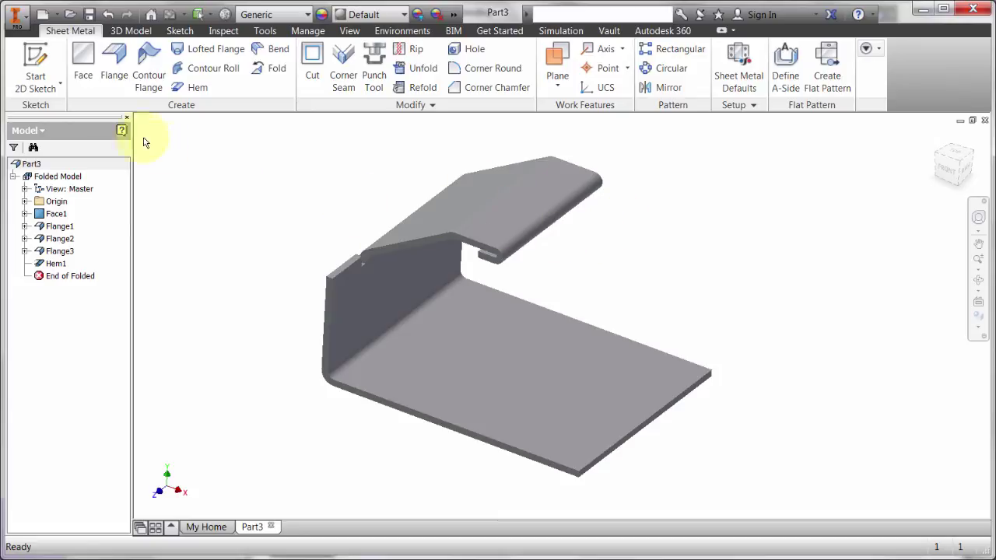
Start a sketch on the bracket's base face and project the vertical face as flat pattern
click(35, 68)
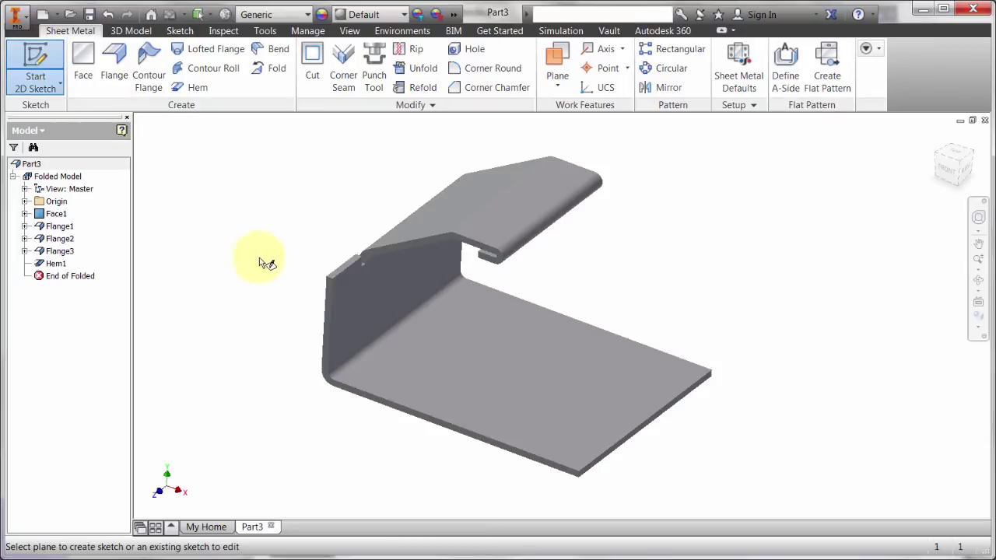
click(484, 357)
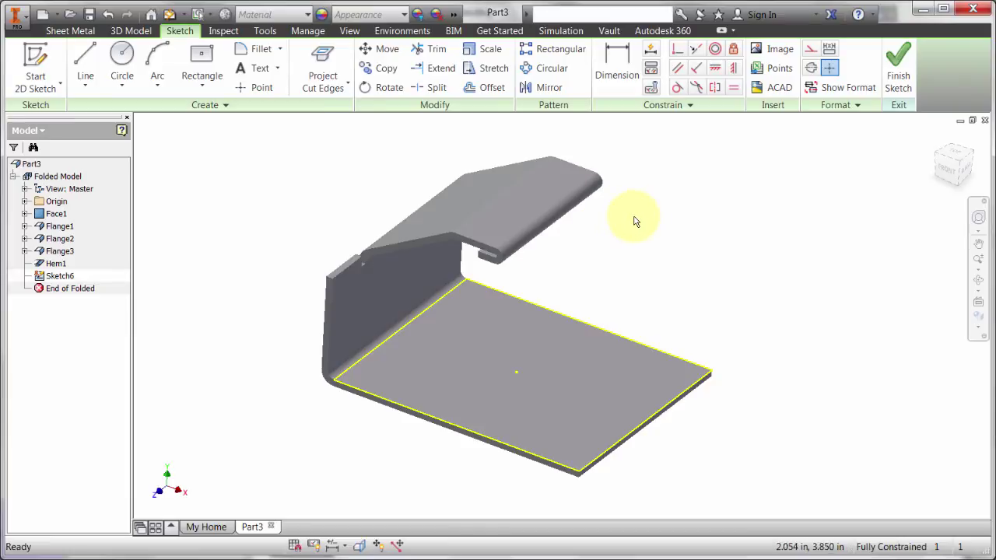
click(346, 82)
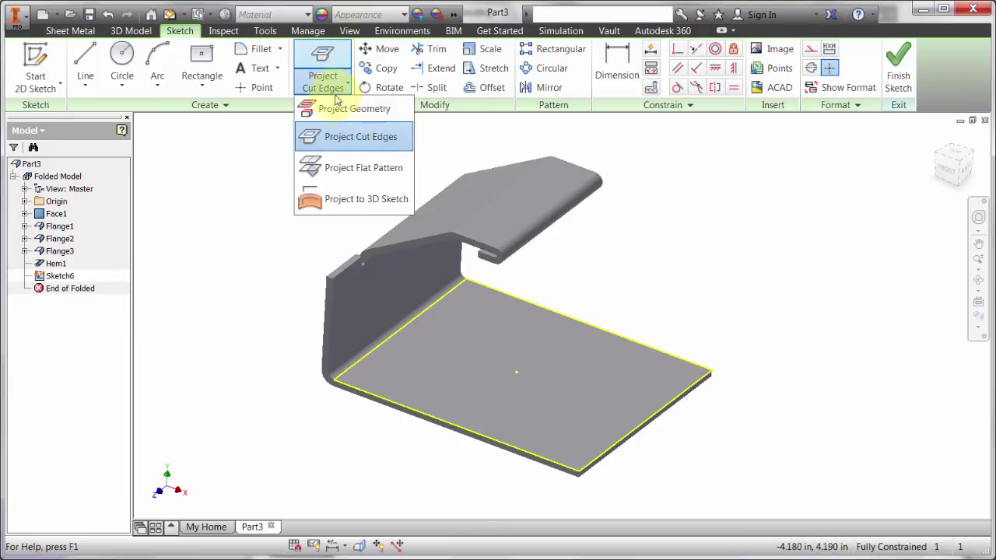
click(373, 167)
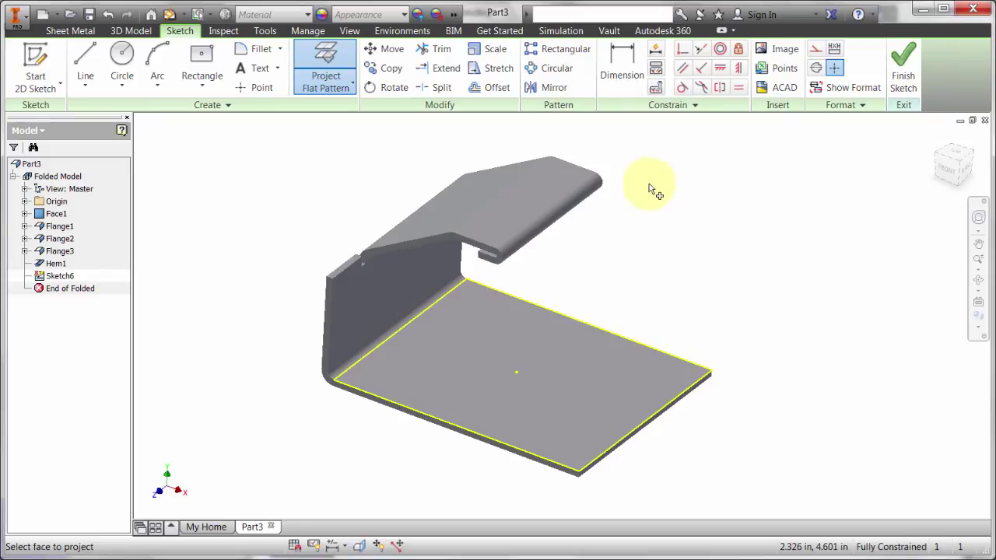
mouse_move(645, 299)
shift+middle_down()
mouse_move(645, 277)
mouse_move(638, 284)
shift+middle_up()
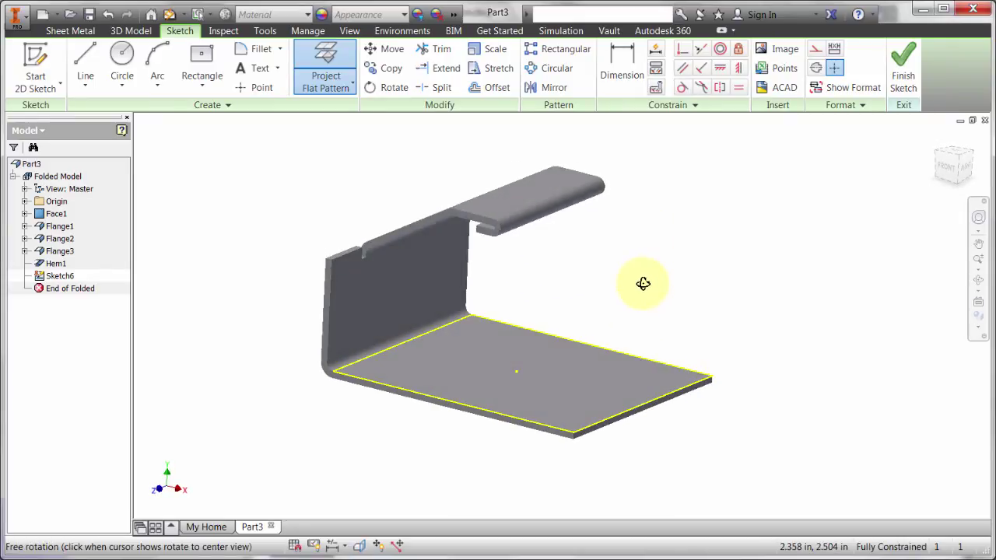
click(425, 281)
Project the slanted and top flange faces flat, then center and zoom in on the part
shift+middle_drag(563, 314, 600, 287)
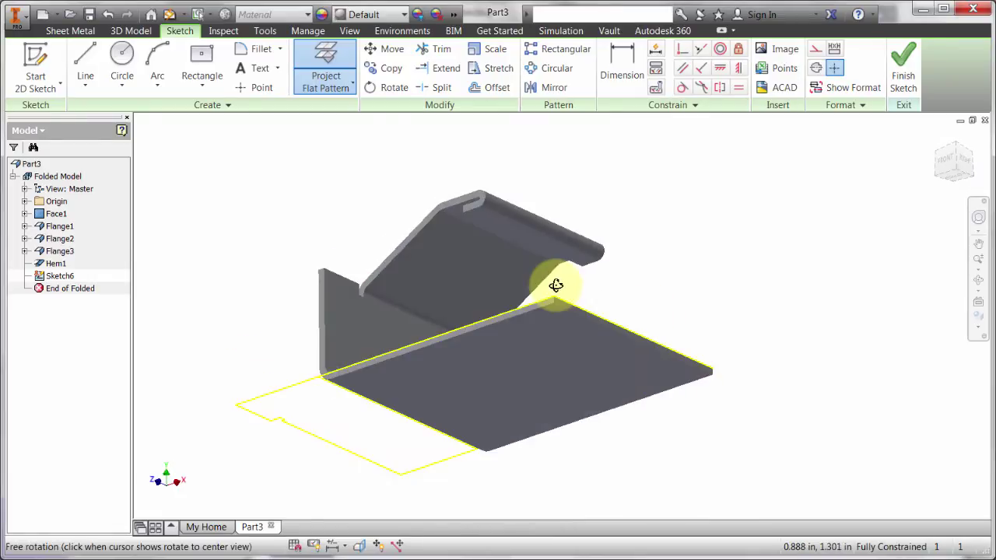
click(458, 271)
click(454, 214)
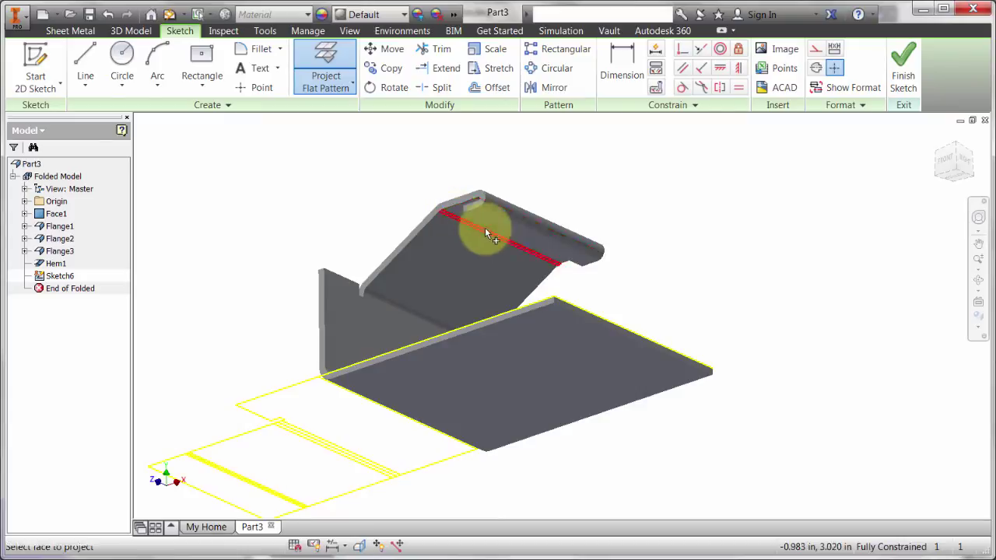
shift+middle_drag(478, 231, 549, 294)
scroll(514, 266, up, 3)
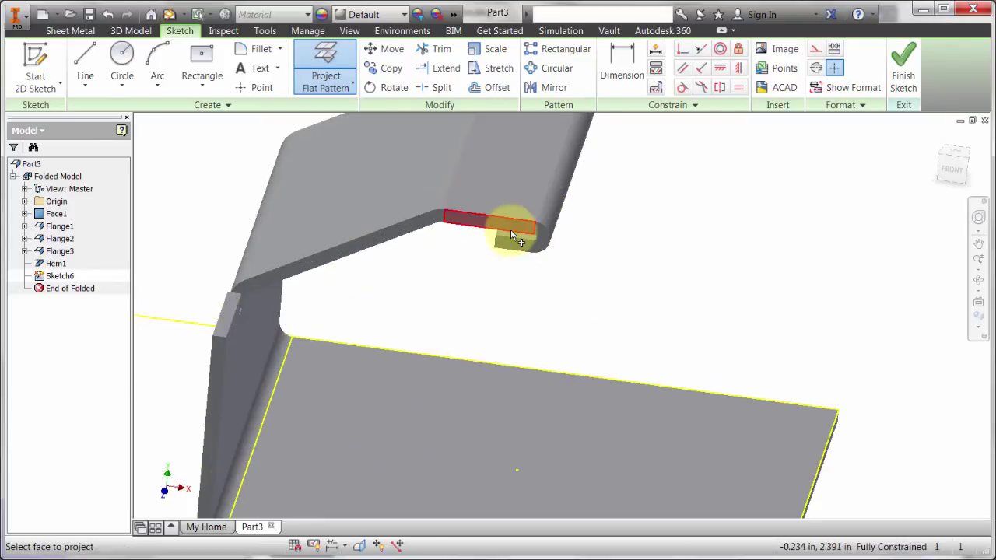
scroll(506, 294, down, 4)
middle_drag(500, 294, 534, 289)
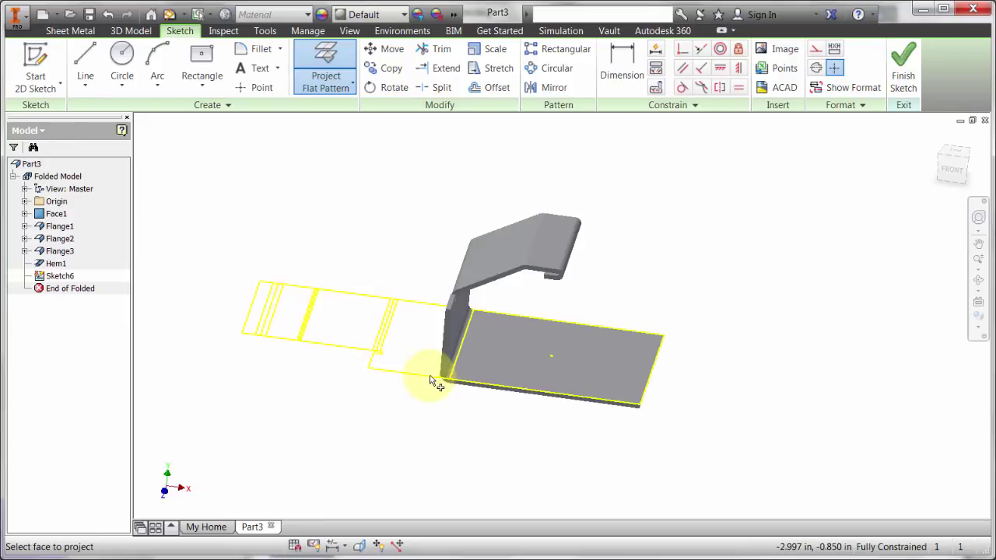
middle_drag(440, 378, 502, 351)
scroll(489, 355, up, 2)
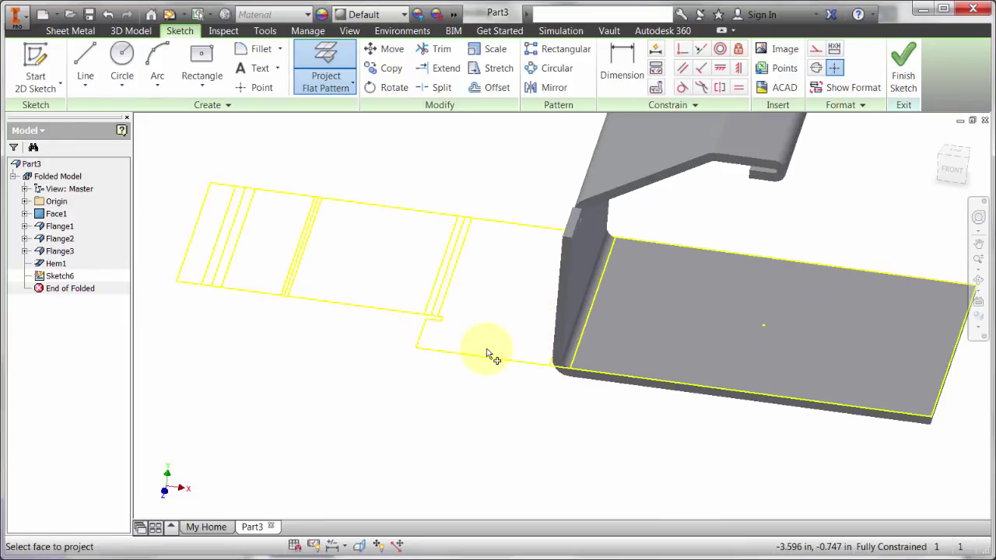
Draw a long narrow two-point rectangle from the flat pattern's far end across the base face
click(201, 79)
click(221, 115)
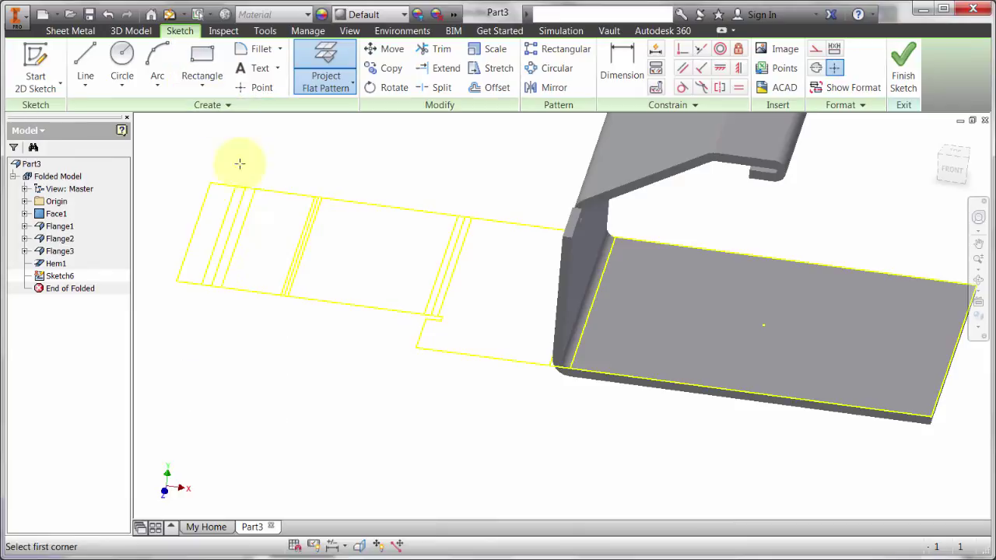
click(203, 237)
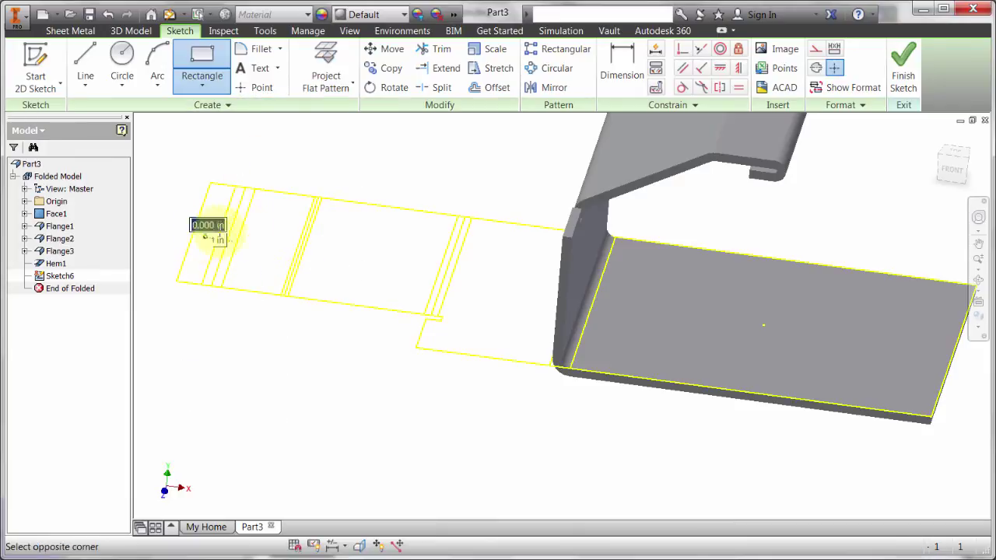
click(939, 312)
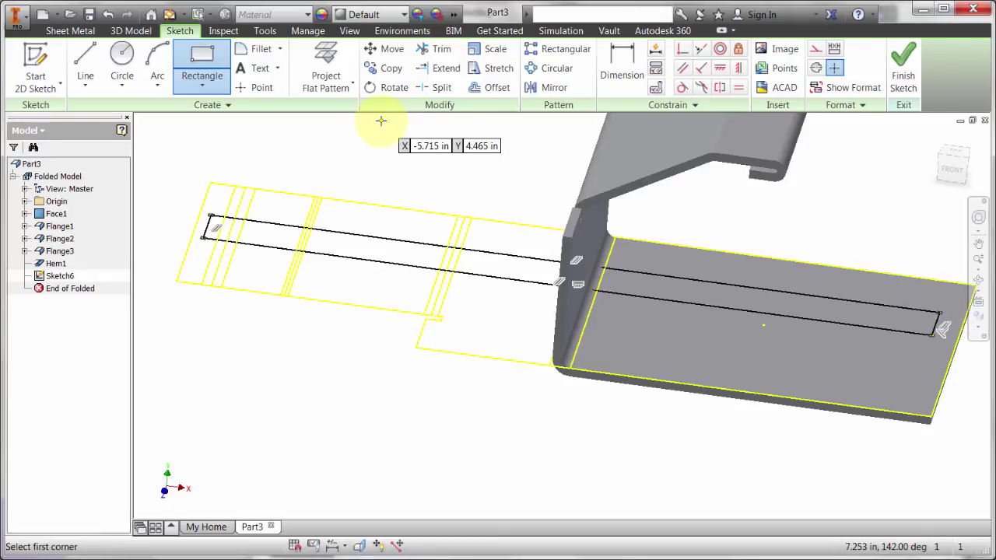
key(Escape)
Apply a horizontal constraint between the strip's left corner points
click(739, 68)
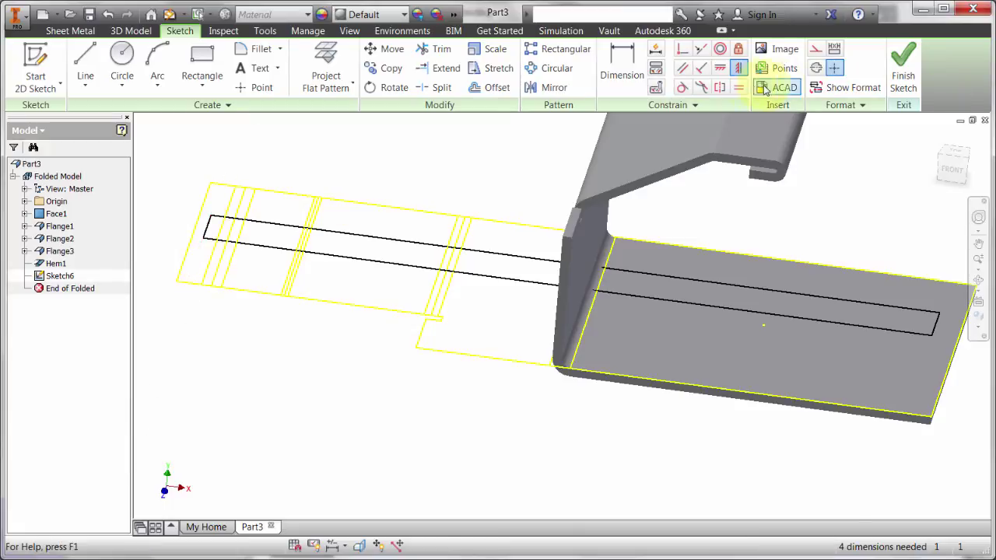
click(720, 67)
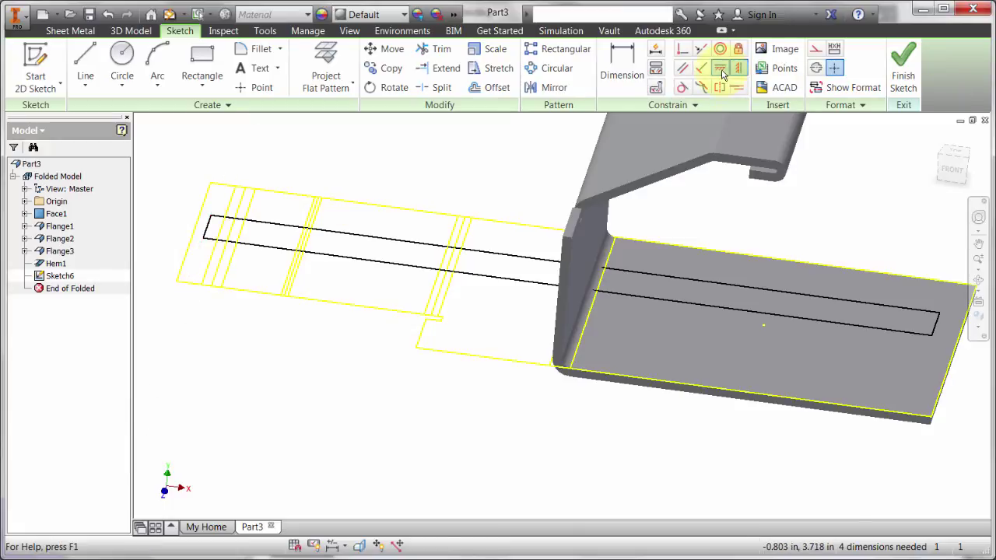
click(208, 229)
click(194, 234)
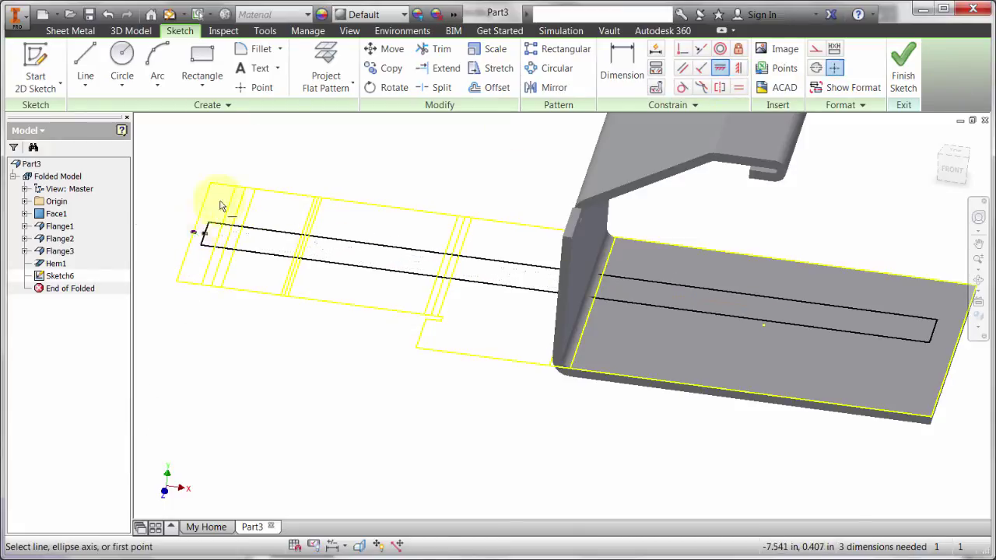
Dimension the strip's width to 1.000
key(d)
click(209, 228)
click(179, 220)
text(20)
key(Return)
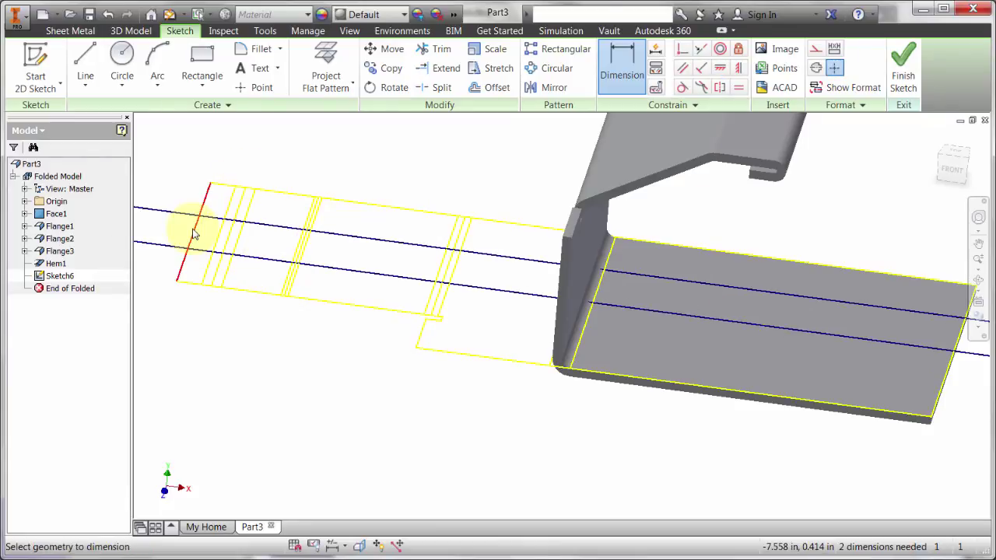
scroll(284, 309, down, 5)
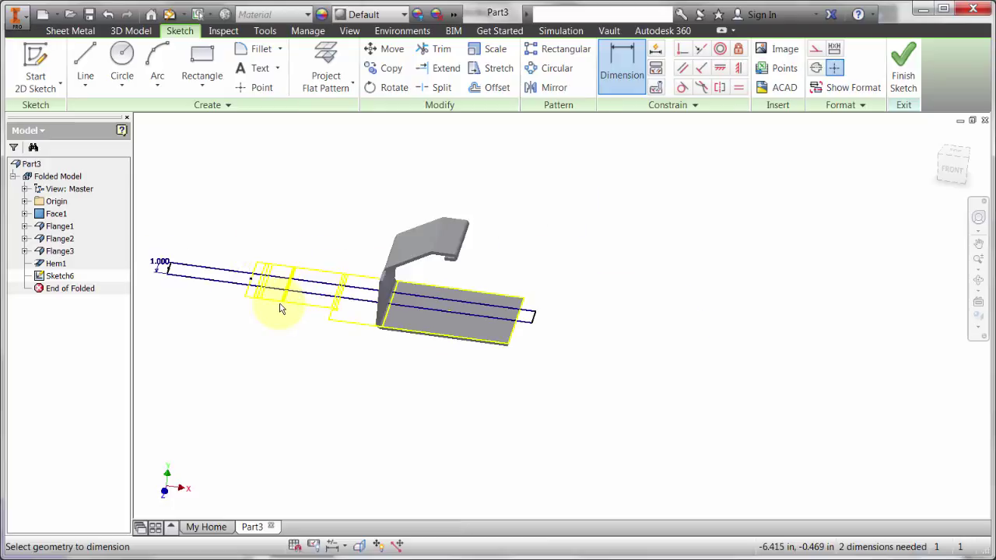
scroll(281, 309, up, 3)
key(Escape)
Pull the strip's right end onto the base face and dimension it .500 from the face's end edge
scroll(272, 296, down, 2)
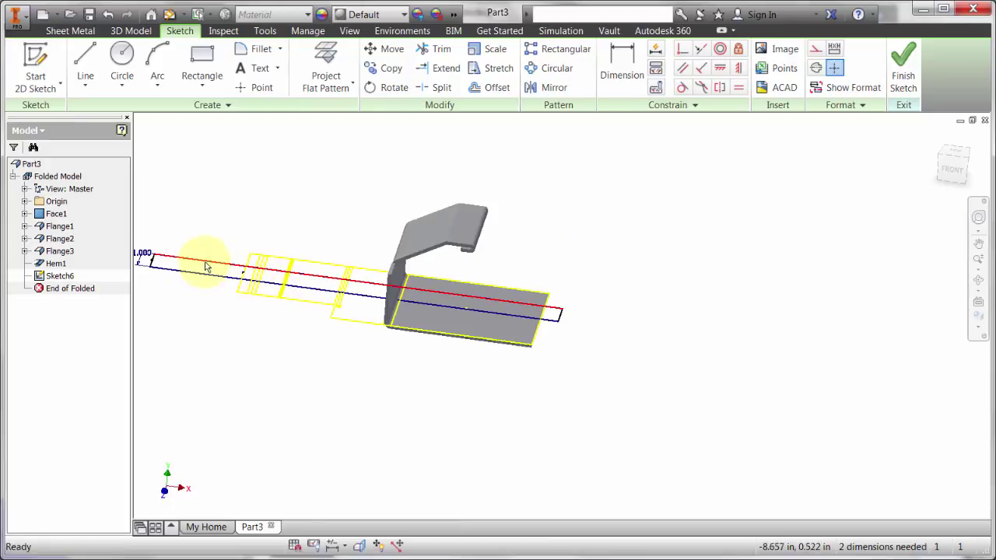
mouse_move(154, 261)
mouse_down()
mouse_move(261, 279)
mouse_move(248, 277)
mouse_up()
mouse_move(554, 313)
mouse_down()
mouse_move(537, 314)
mouse_move(545, 325)
mouse_up()
scroll(544, 329, up, 2)
key(d)
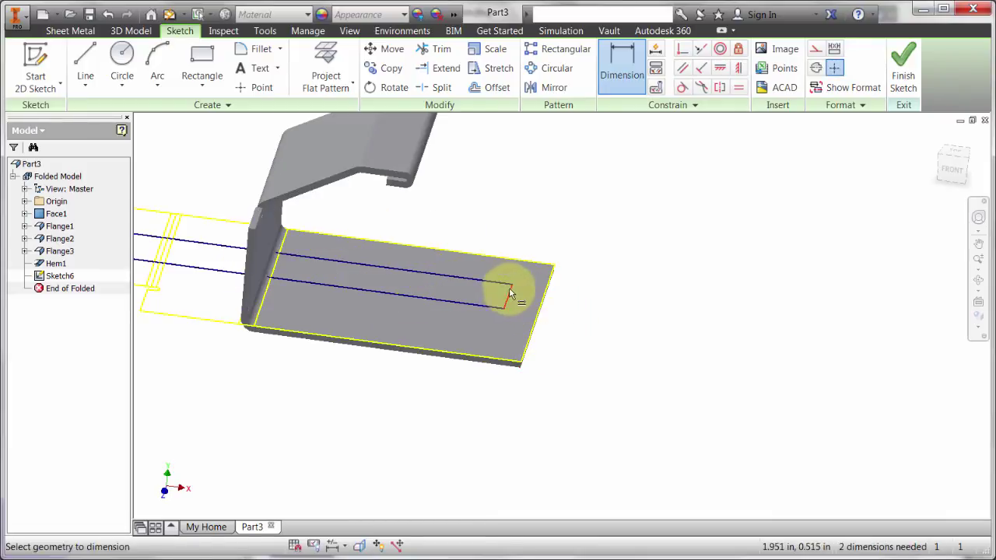
click(511, 289)
click(535, 297)
click(508, 337)
text(.5)
key(Return)
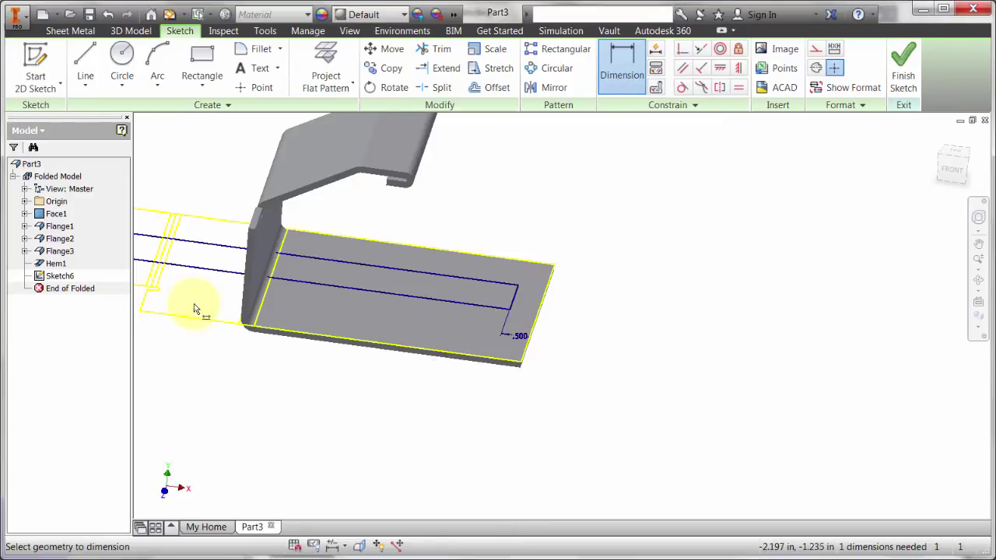
Dimension the strip's left end .250 from the pattern edge, fully constraining the sketch
middle_drag(169, 291, 455, 374)
scroll(323, 318, up, 2)
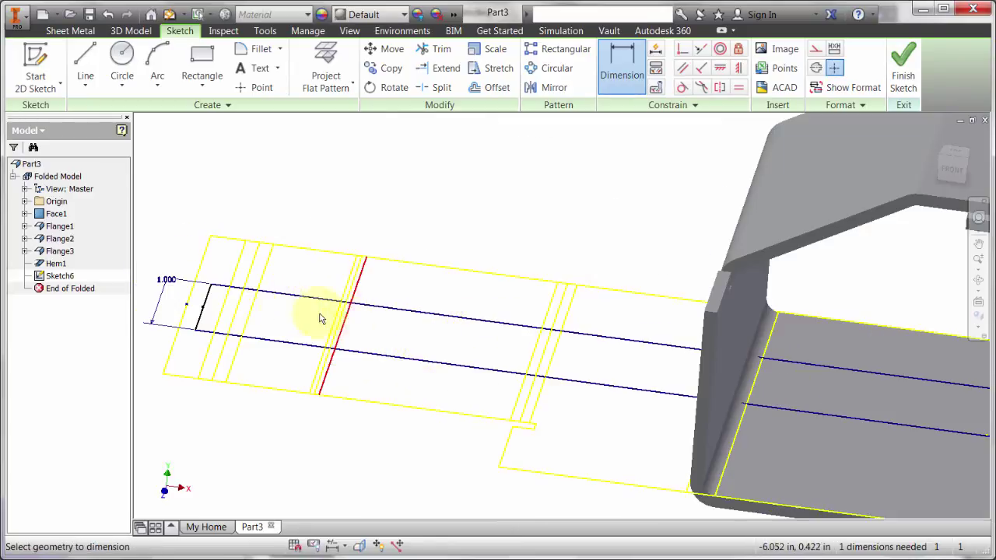
click(191, 290)
click(249, 219)
text(.25)
key(Return)
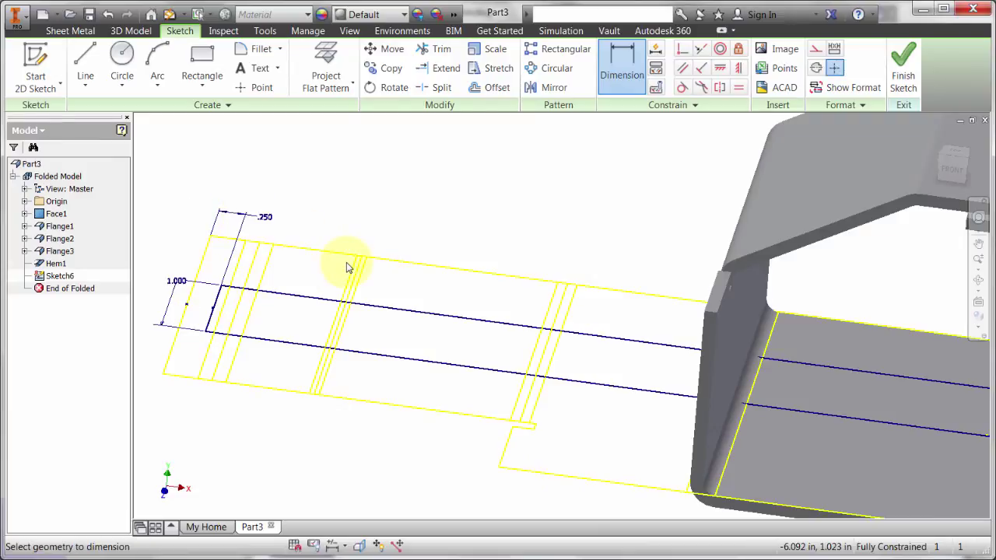
scroll(388, 225, down, 2)
middle_drag(387, 223, 404, 220)
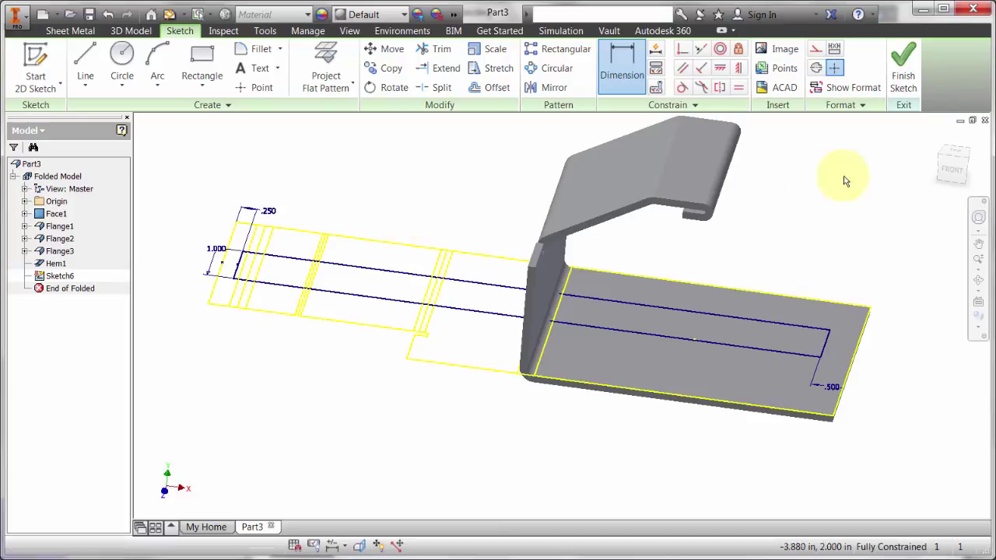
Finish the sketch and cut the strip profile through the bracket with Cut Across Bend enabled
click(902, 70)
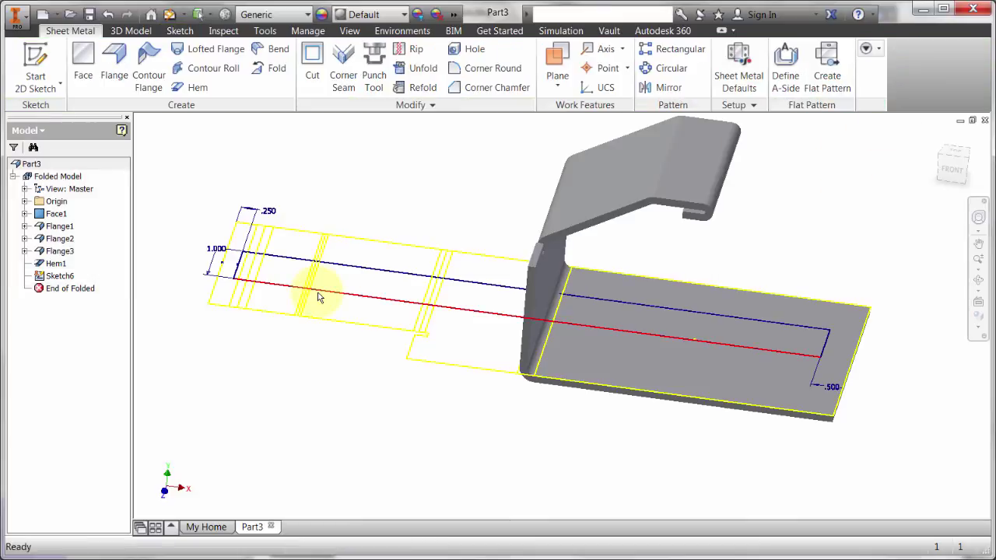
click(312, 62)
click(433, 307)
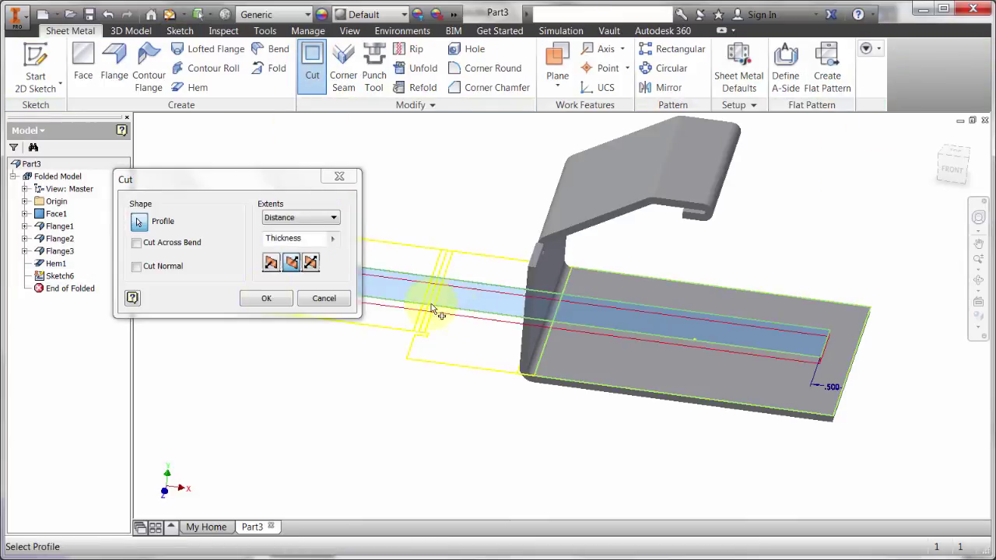
click(172, 242)
click(266, 298)
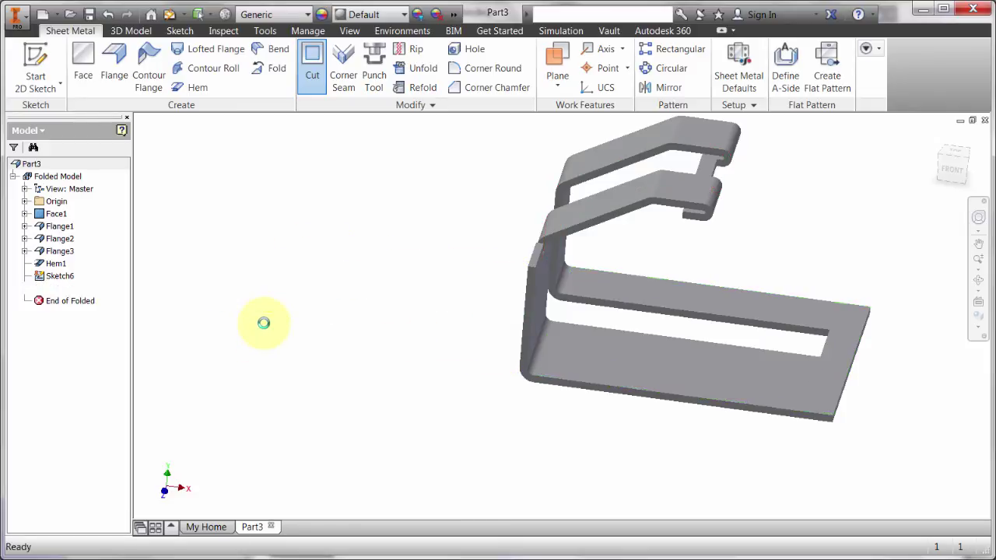
shift+middle_drag(454, 371, 382, 378)
middle_drag(423, 338, 291, 369)
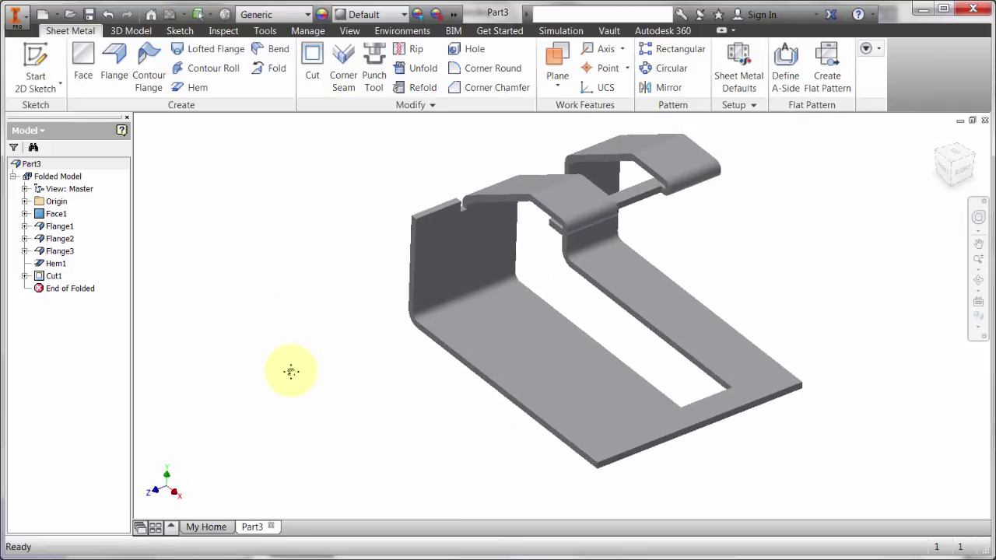
Create the flat pattern and measure from its left edge to the slot's left end
click(824, 72)
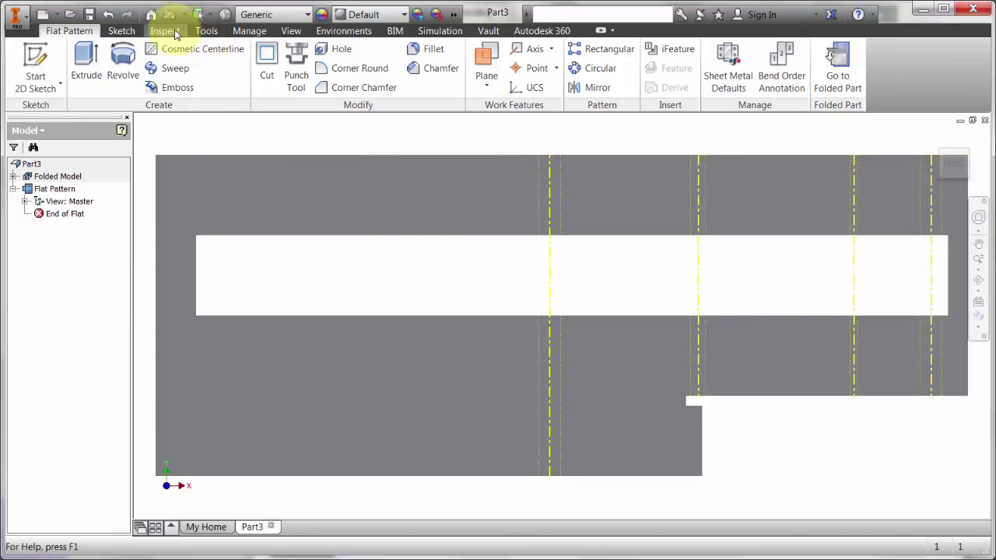
click(164, 30)
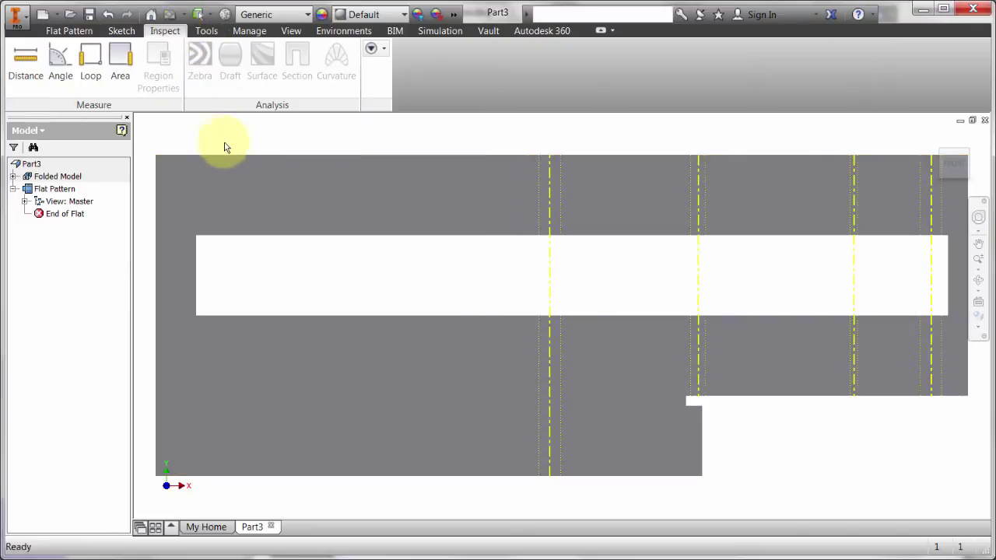
click(25, 58)
click(158, 272)
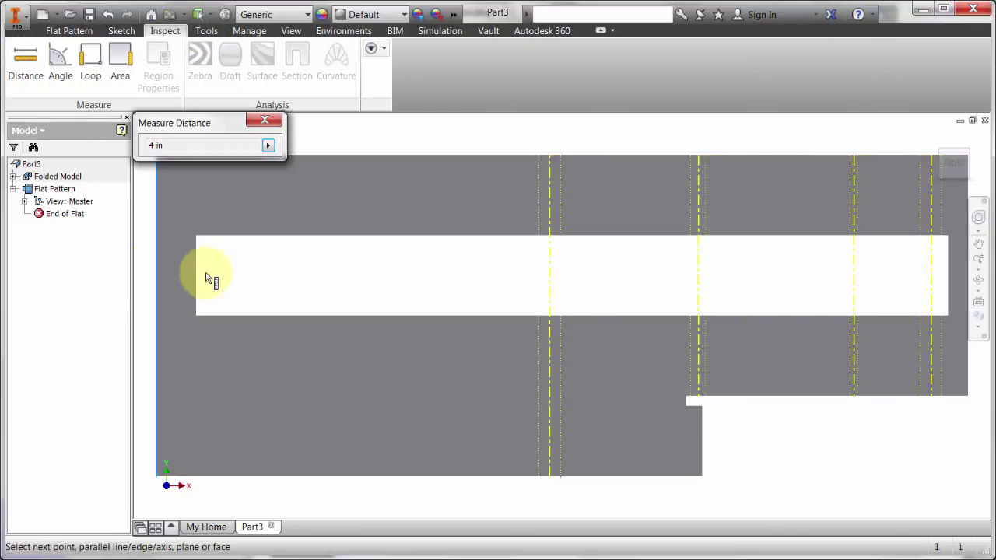
click(199, 276)
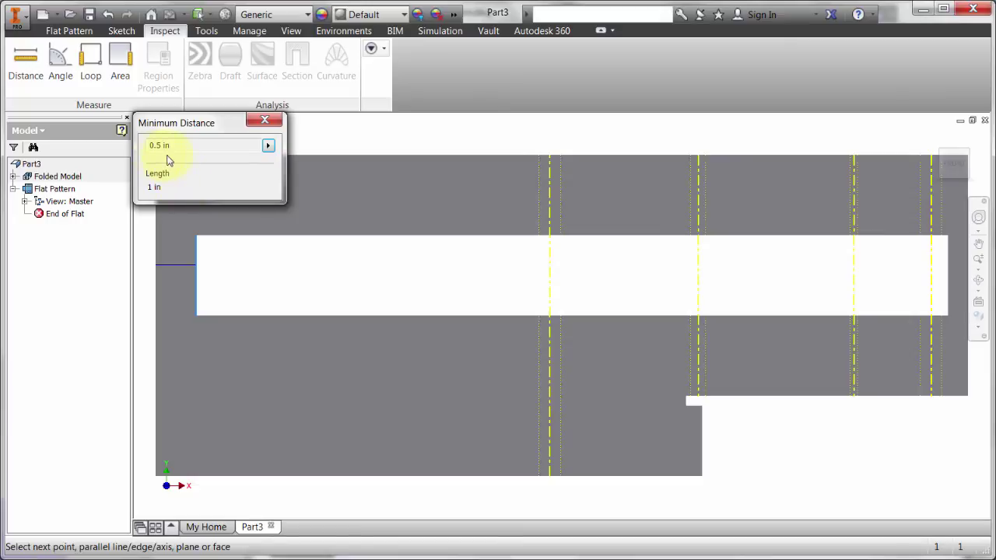
scroll(320, 267, down, 3)
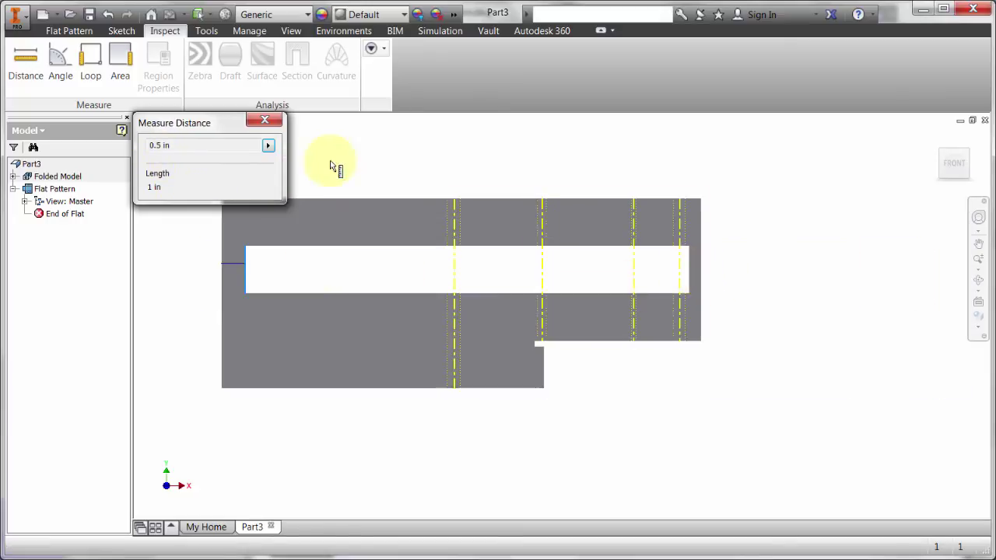
Measure from the slot's right end to the pattern's right edge, then return to the folded model
click(268, 146)
click(292, 145)
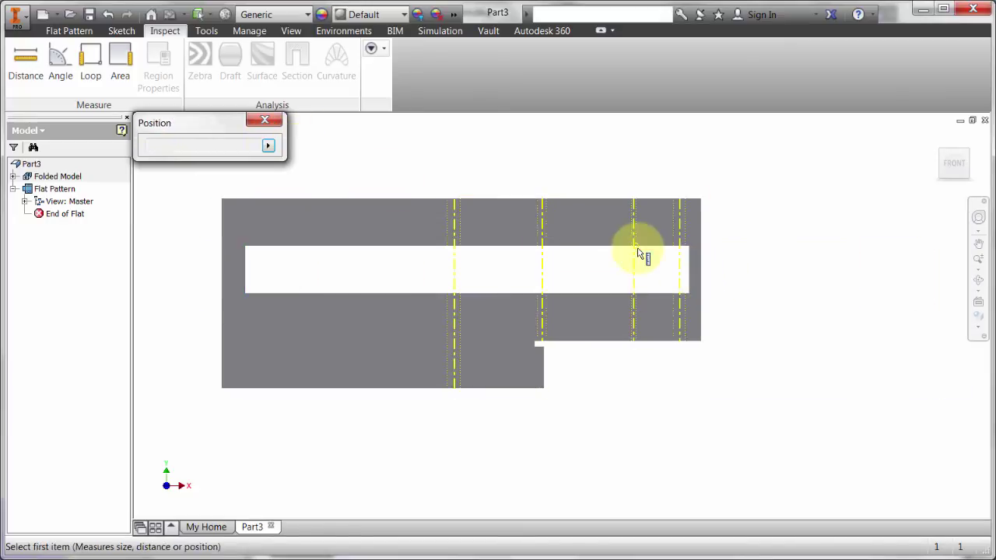
click(701, 270)
click(702, 271)
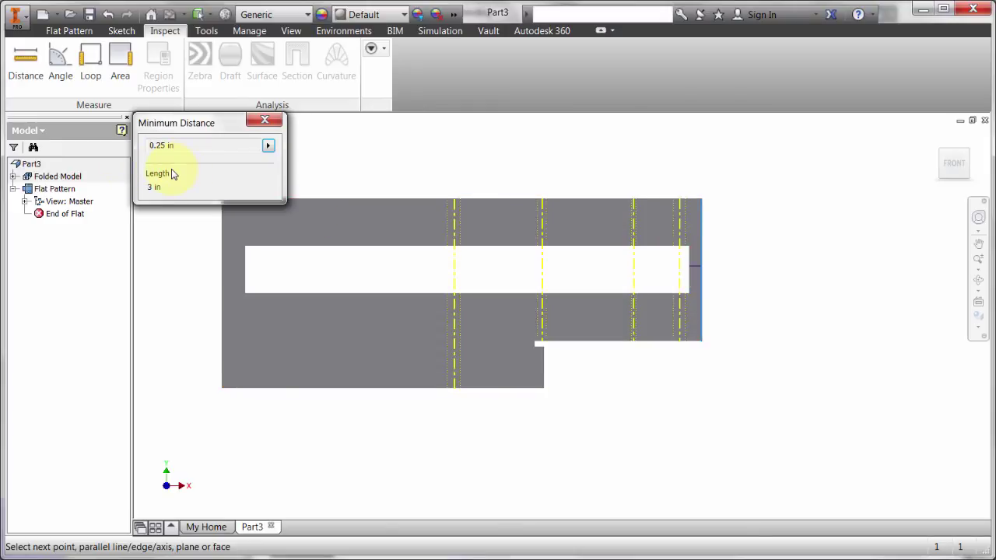
click(264, 120)
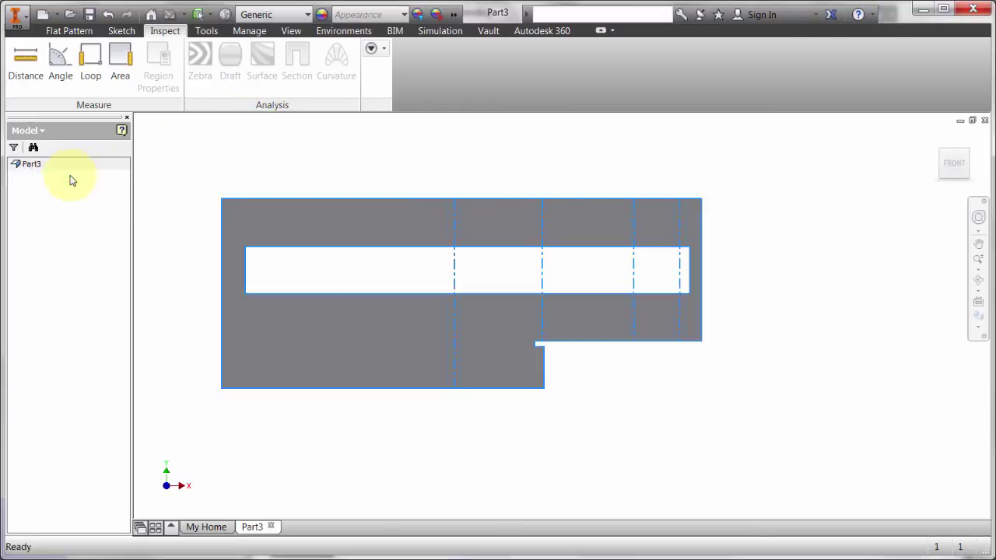
double_click(70, 181)
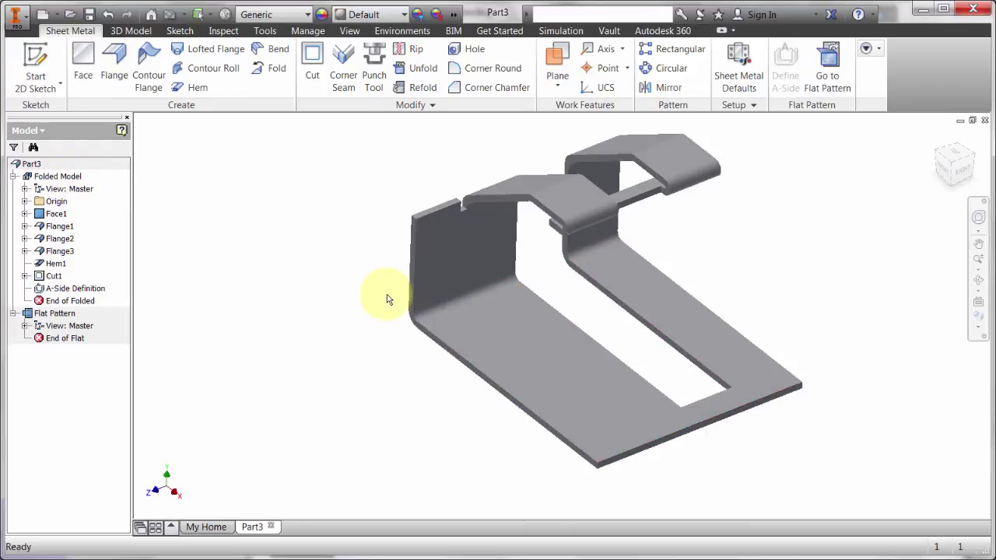